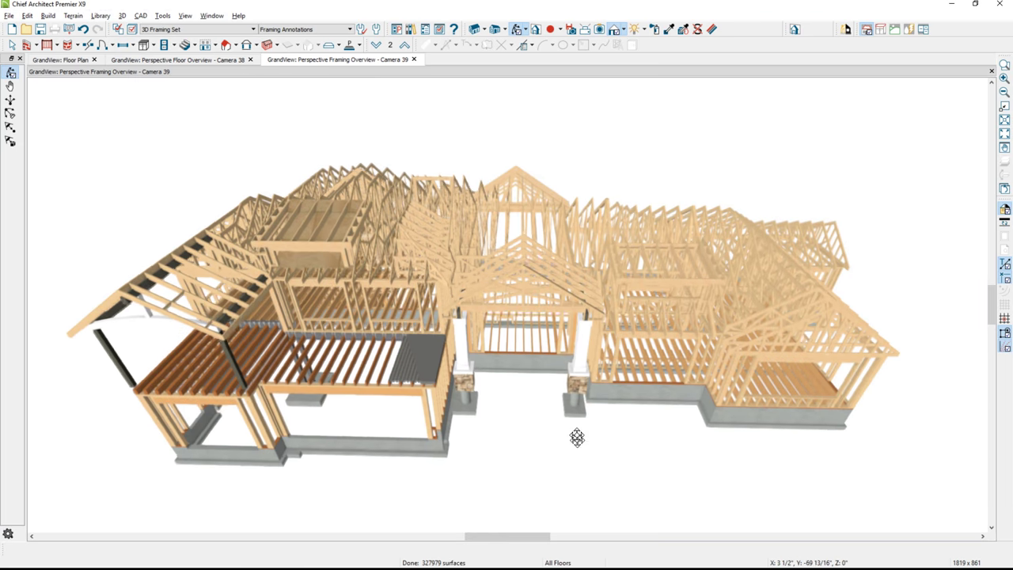
Switch the layer set so only the roof framing layers are shown
left_click_drag(579, 429, 563, 443)
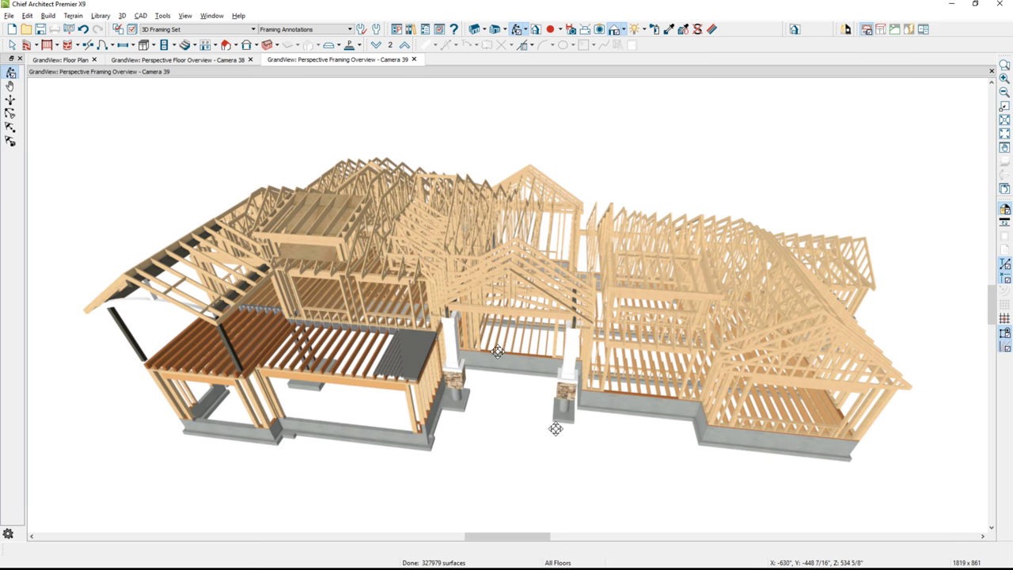
left_click(243, 30)
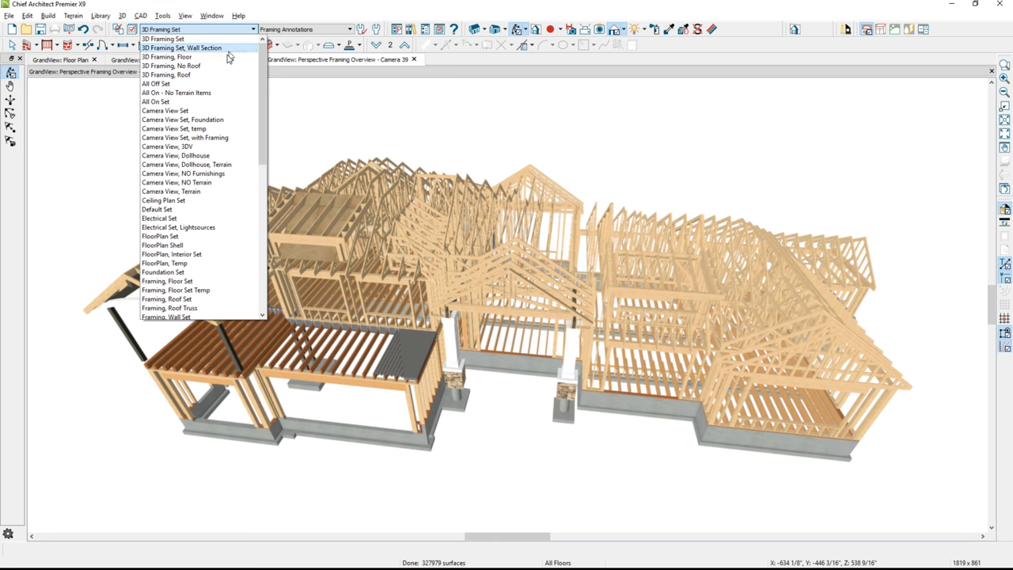
left_click(218, 74)
left_click_drag(276, 176, 287, 214)
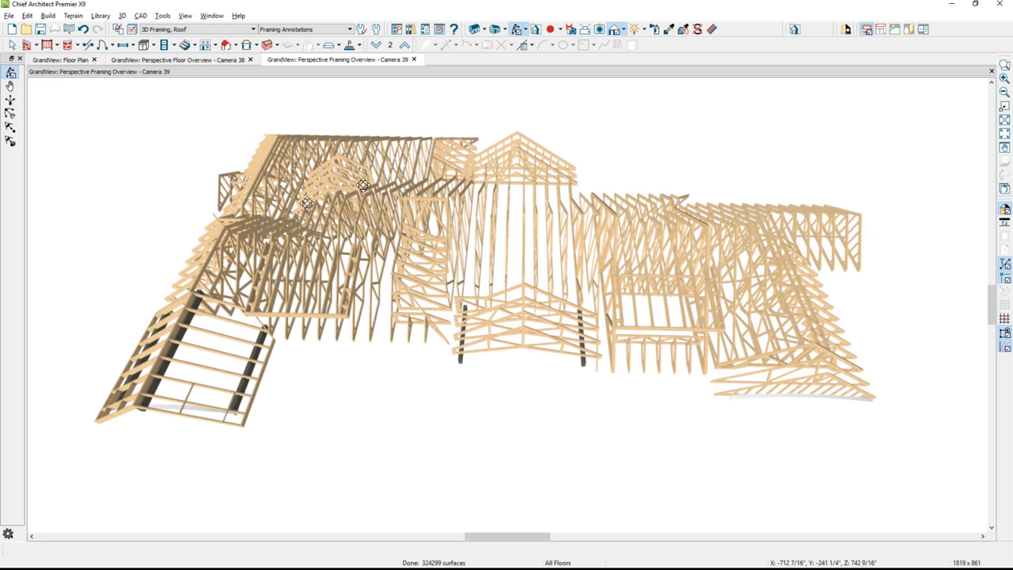
Render the 3D framing view as a black-and-white line drawing
left_click(625, 31)
left_click(656, 113)
left_click_drag(572, 357, 561, 354)
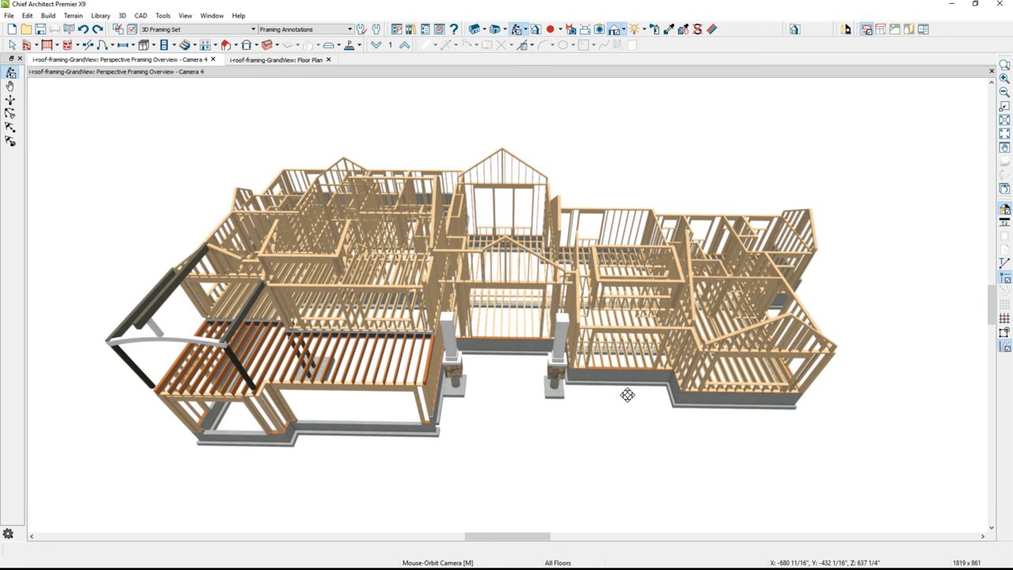
Run Build Framing with Automatically Build Roof Framing enabled to truss the whole roof
left_click(47, 15)
mouse_move(79, 121)
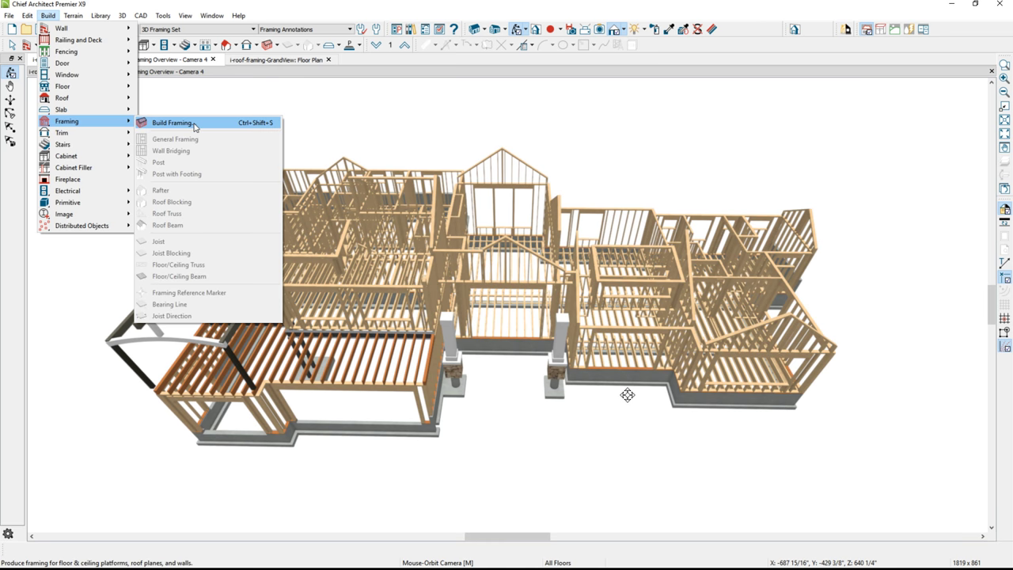
left_click(172, 122)
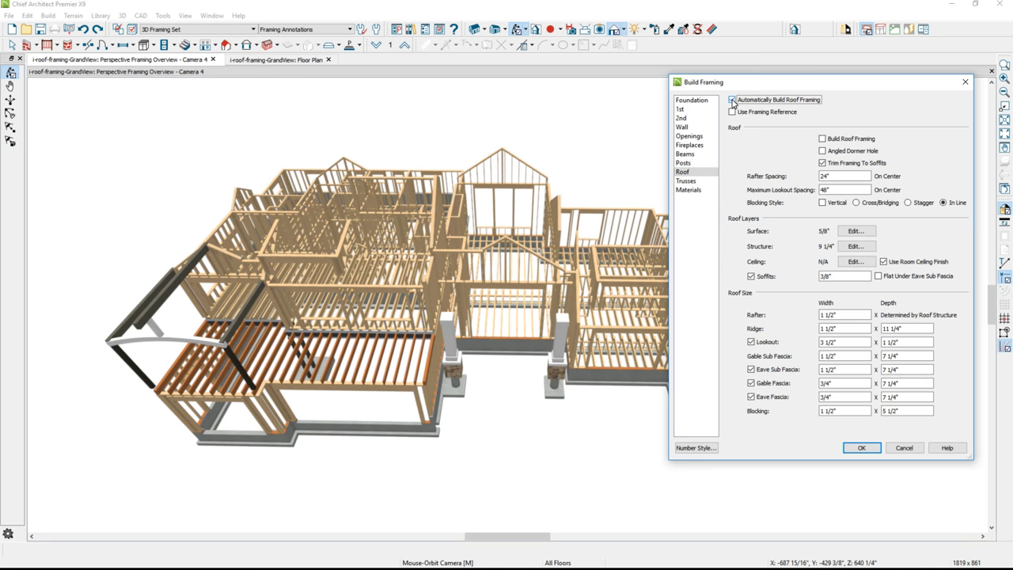
left_click(854, 449)
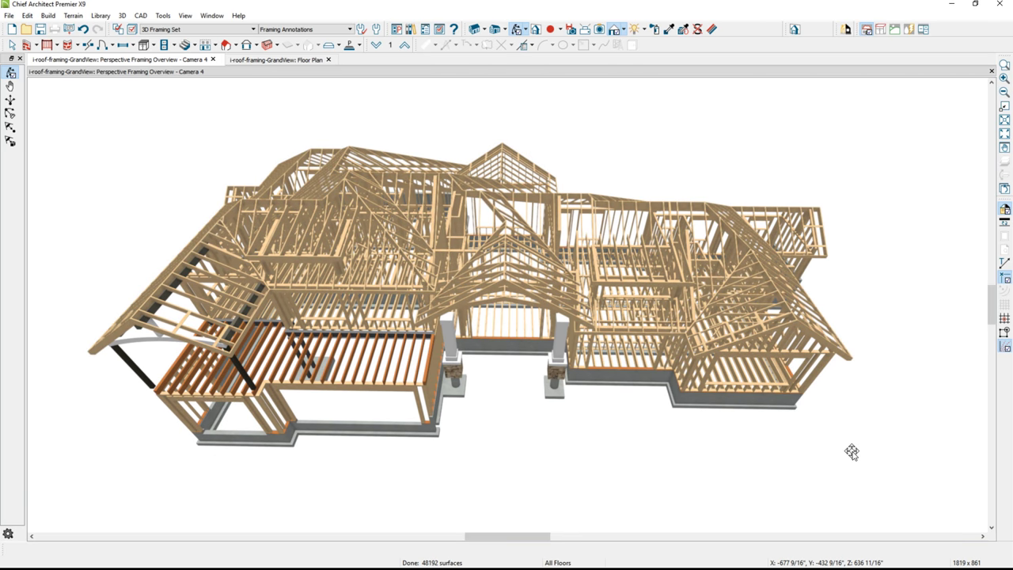
left_click_drag(829, 363, 468, 336)
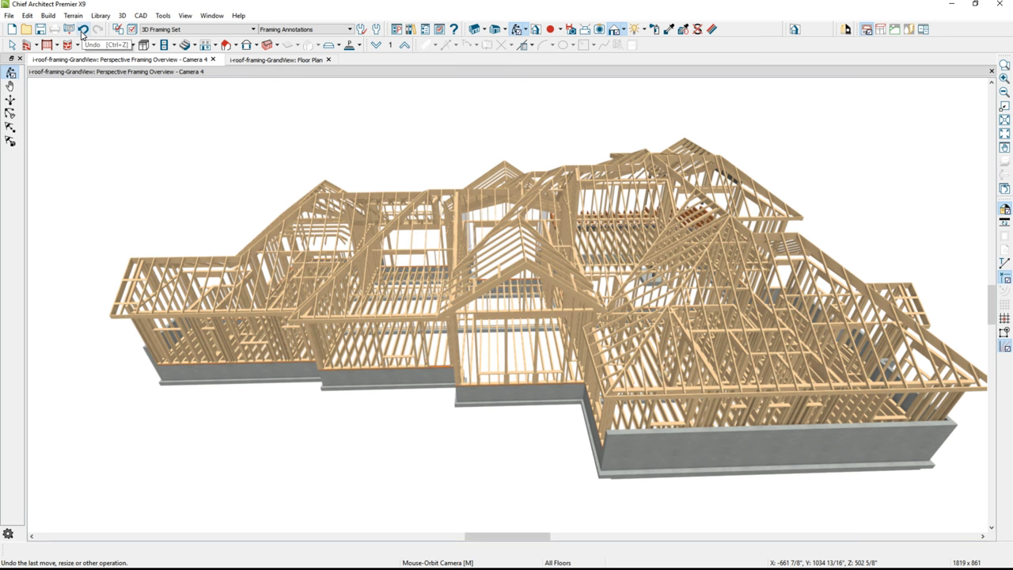
Undo the automatically built roof framing
left_click(83, 30)
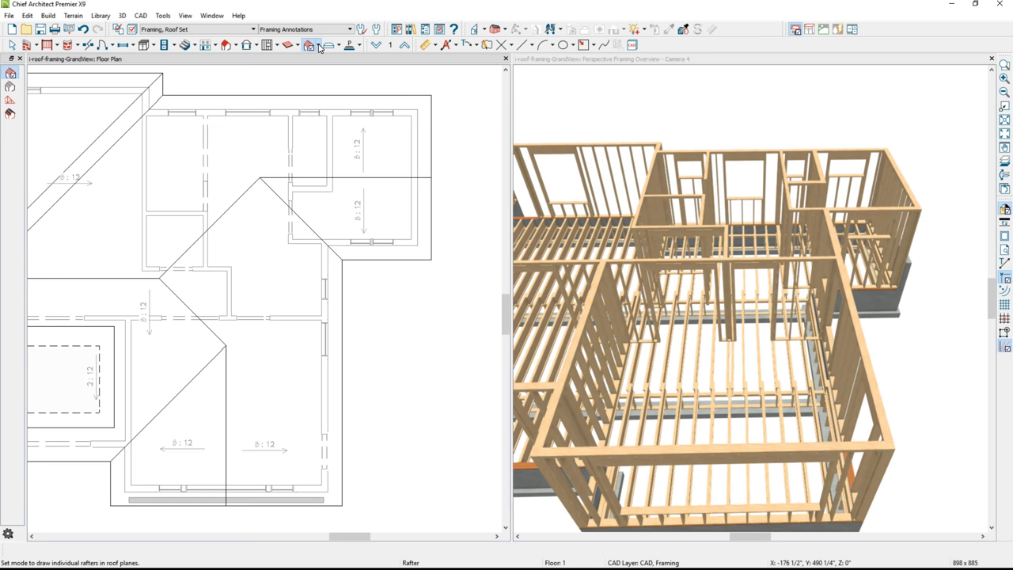
Draw a roof truss spanning the right wing
left_click(318, 46)
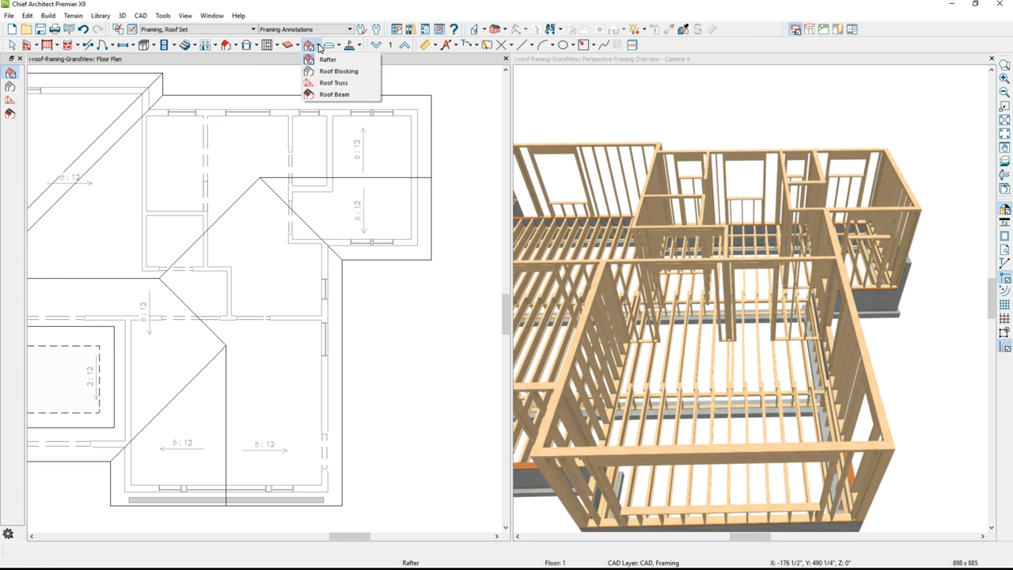
left_click(333, 82)
left_click_drag(414, 93, 416, 258)
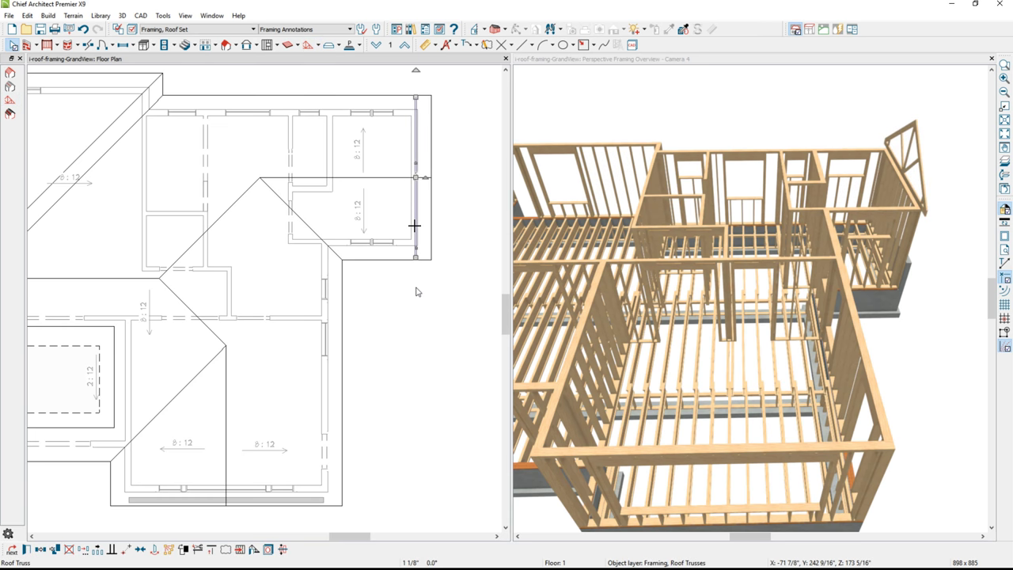
key("space")
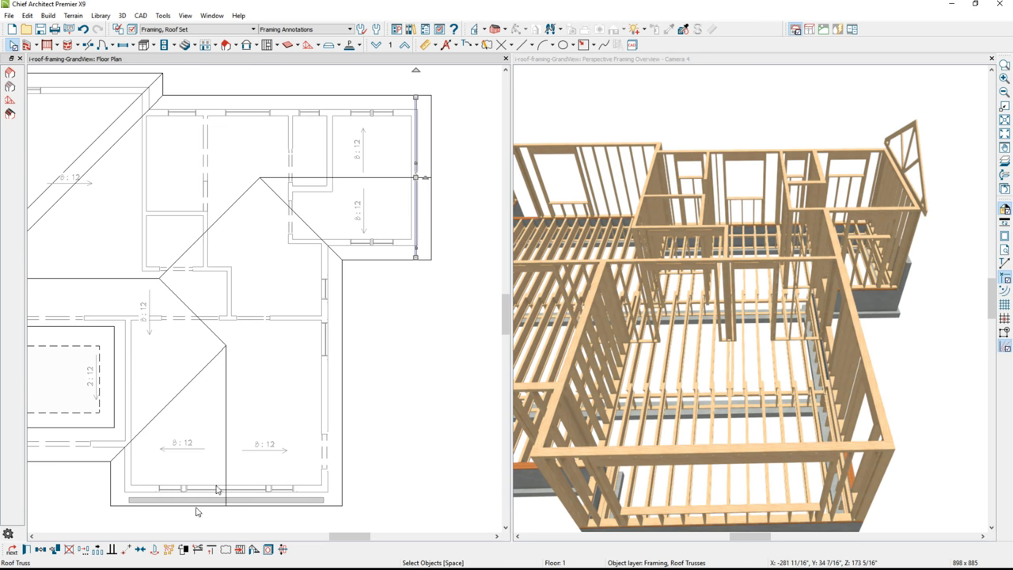
Multiple-copy three more trusses leftward and open the rightmost truss's specification
left_click(97, 549)
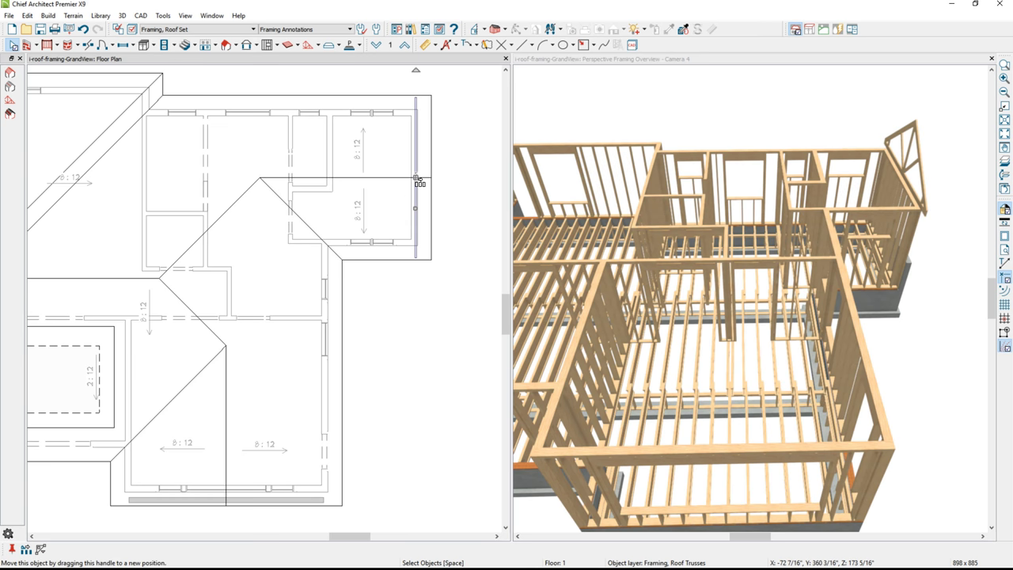
left_click_drag(392, 184, 327, 188)
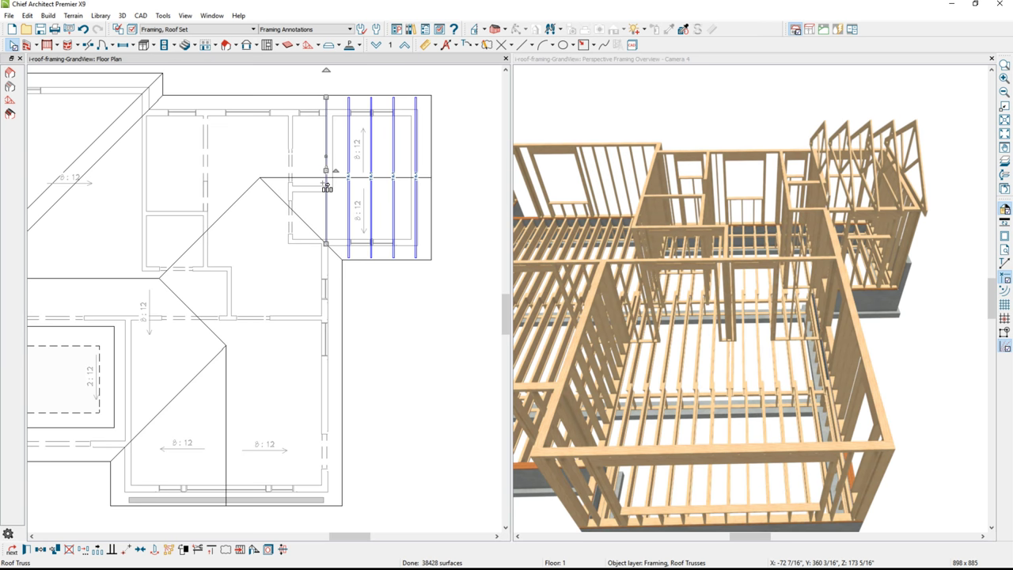
left_click(416, 257)
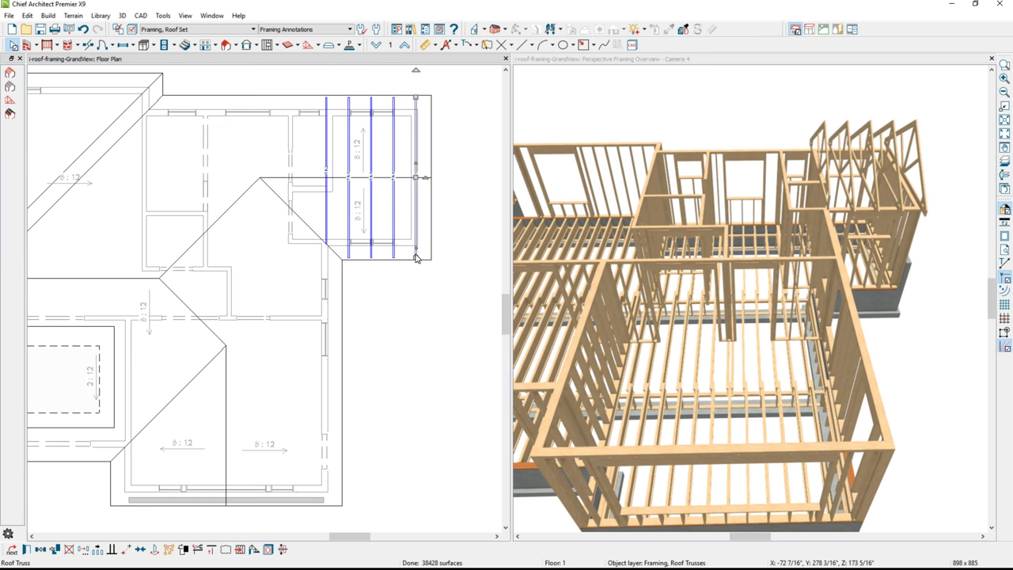
double_click(416, 257)
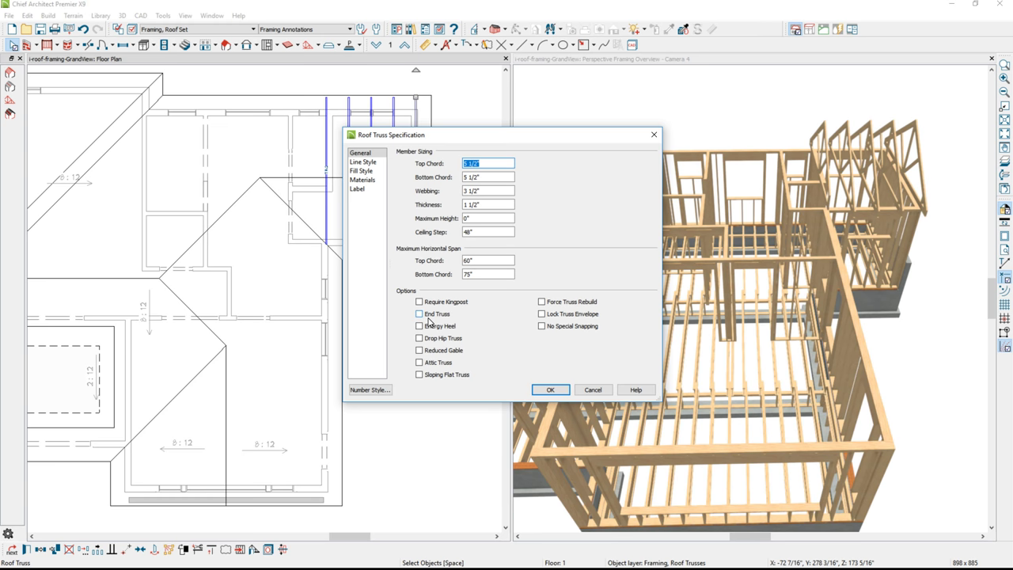
Mark the outer truss as End Truss, then draw a bottom-wall truss with two copies upward
left_click(425, 315)
key("Return")
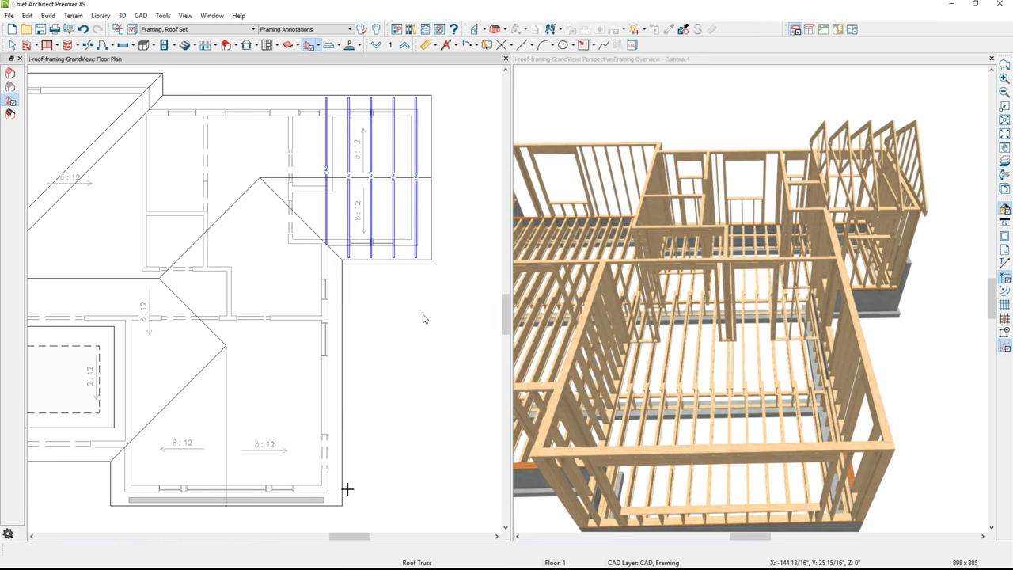
left_click_drag(346, 489, 133, 482)
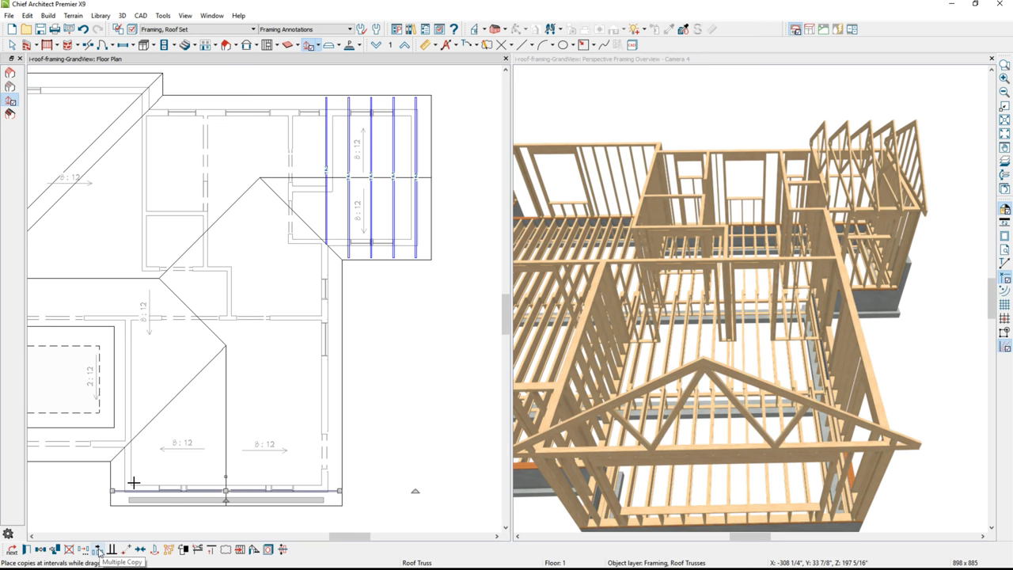
left_click_drag(230, 493, 232, 443)
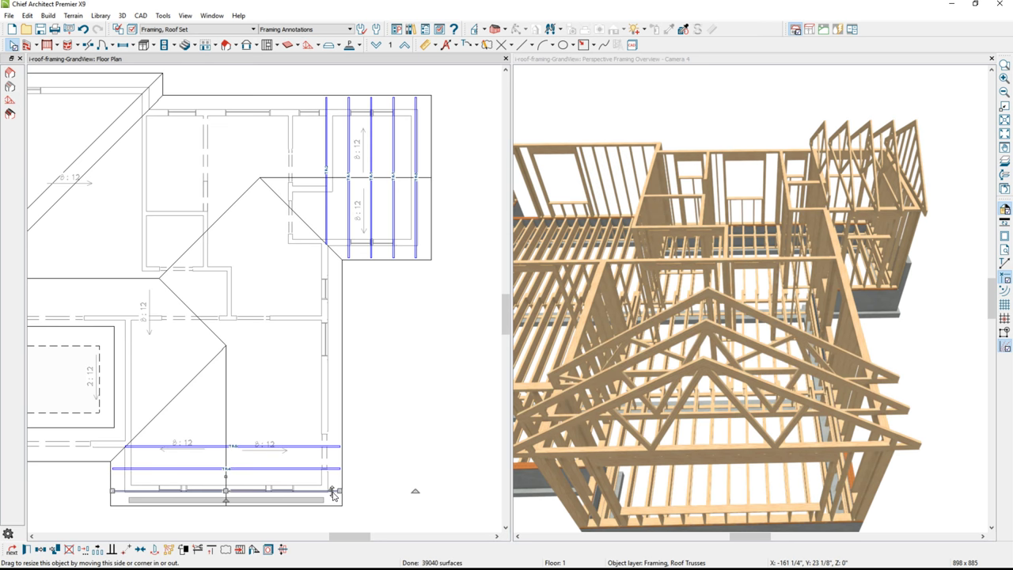
double_click(333, 495)
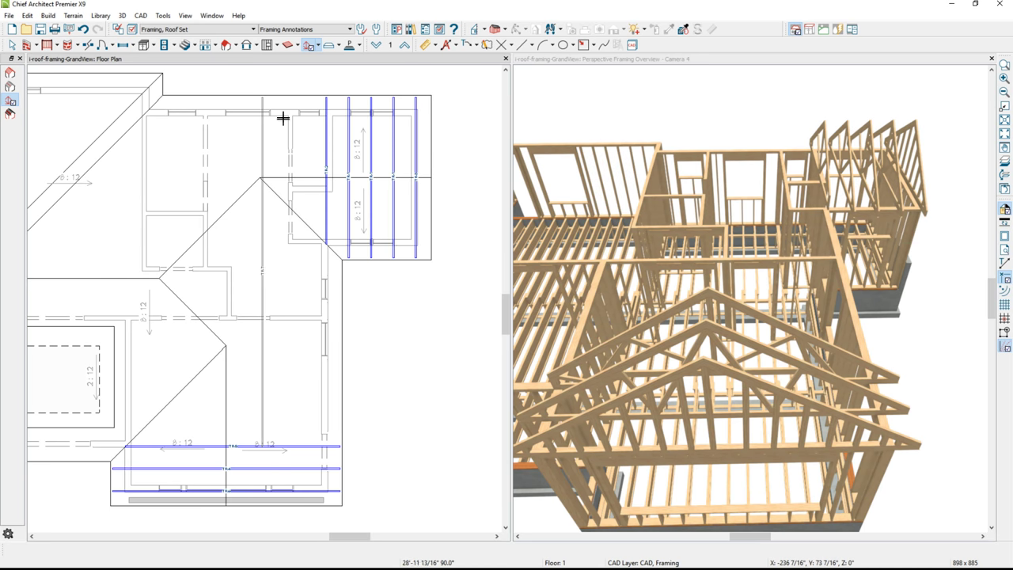
Lay evenly spaced truss copies up the middle wing, undoing a stray duplicate
left_click(284, 114)
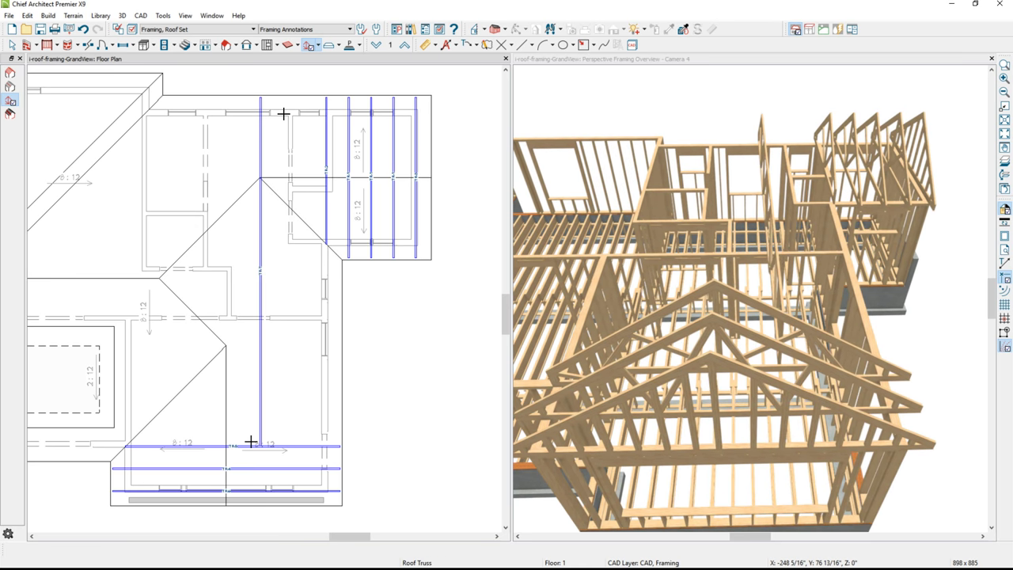
left_click_drag(253, 445, 235, 231)
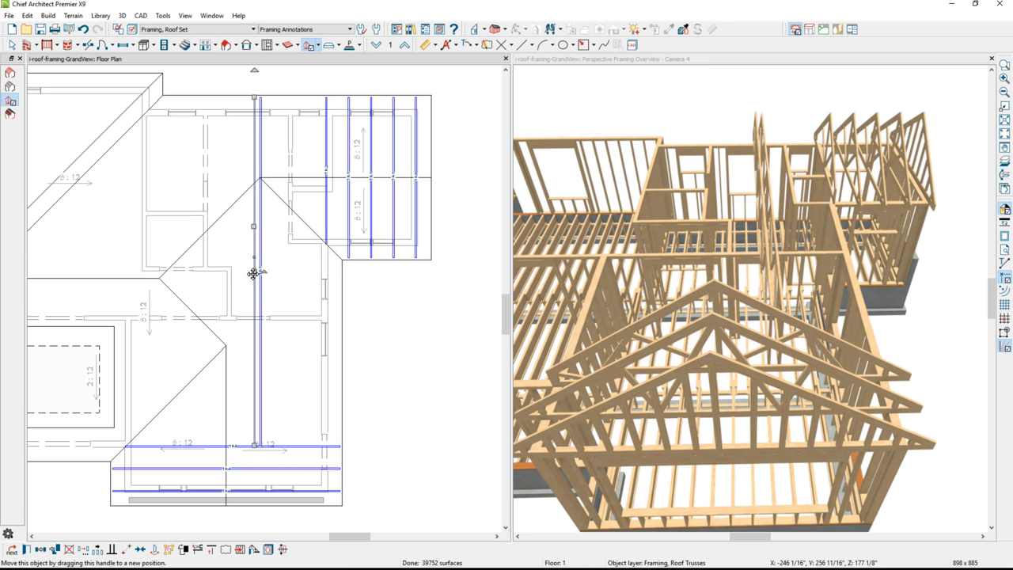
key("ctrl+z")
left_click_drag(340, 428, 290, 424)
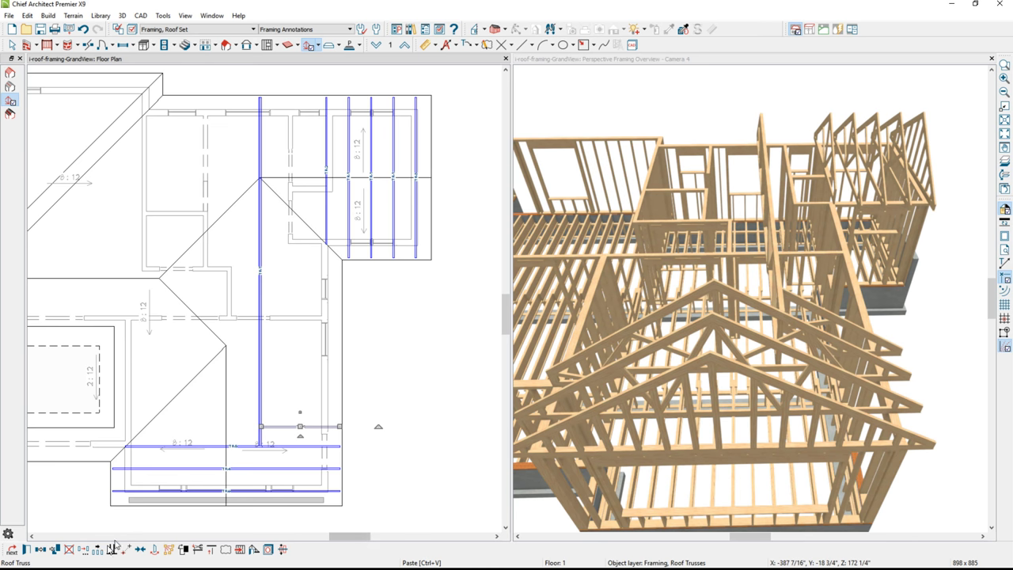
key("Escape")
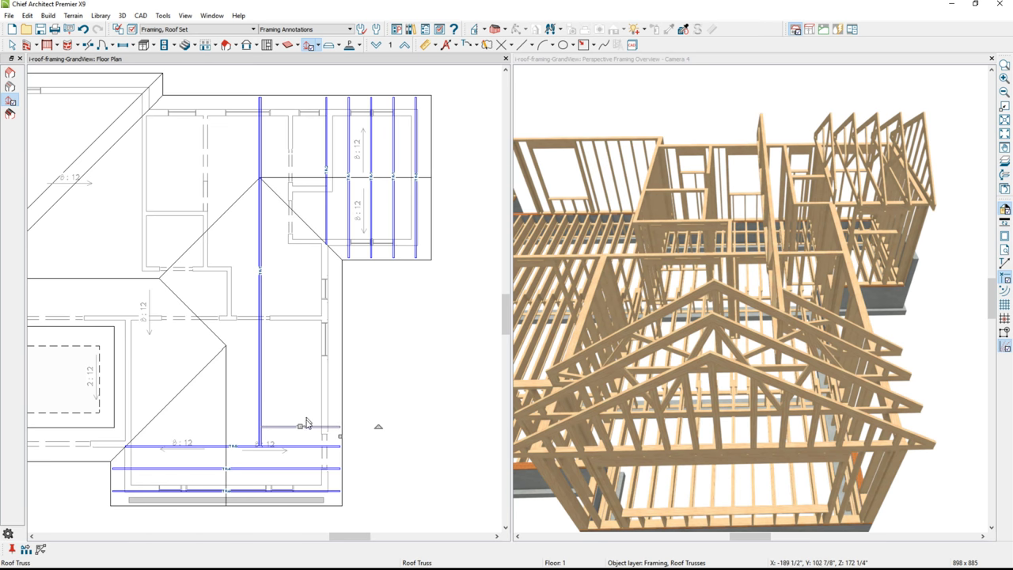
left_click_drag(307, 424, 314, 250)
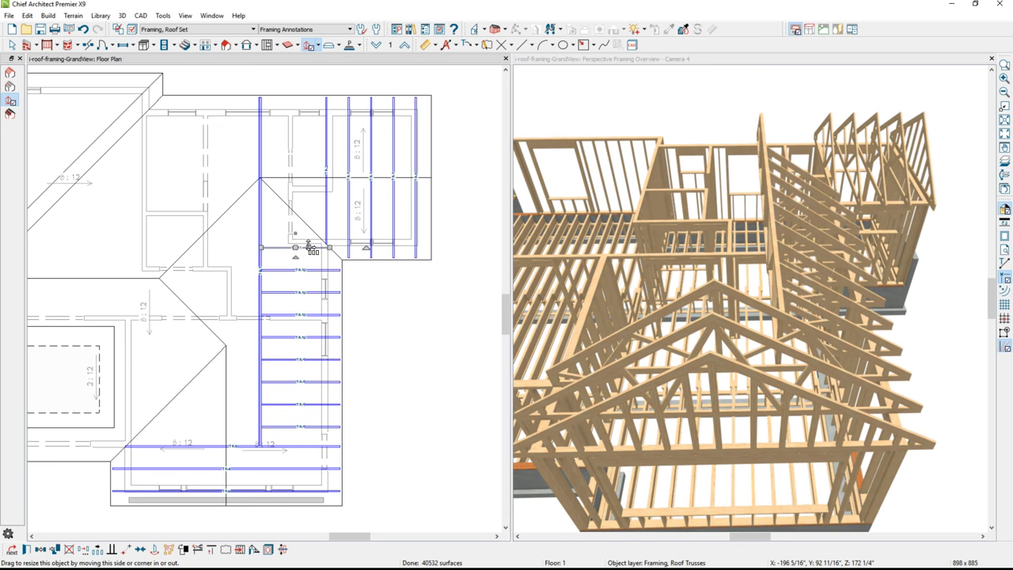
Copy the short truss across the upper section and draw a new truss across the left wing
left_click(324, 227)
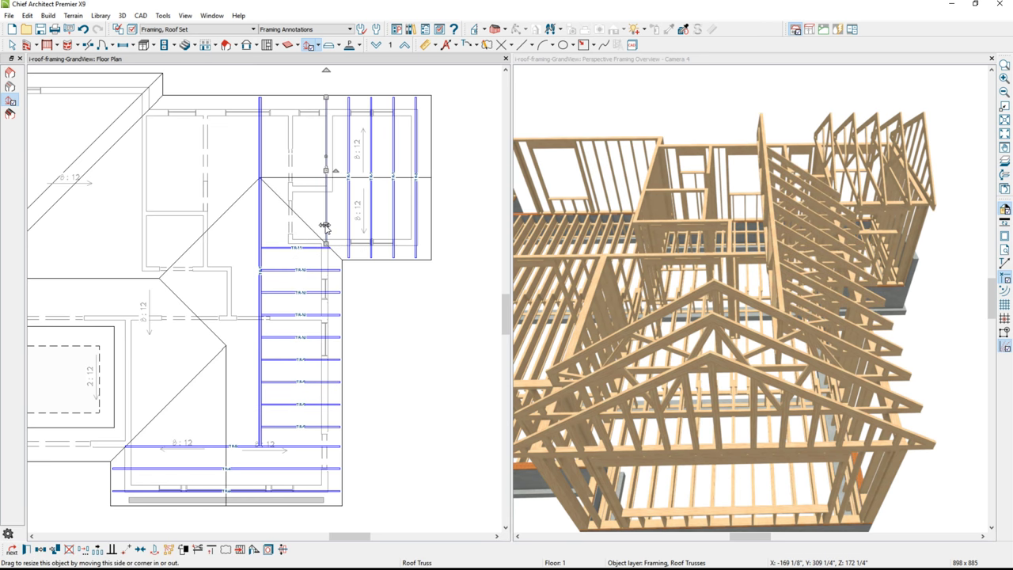
left_click(325, 227)
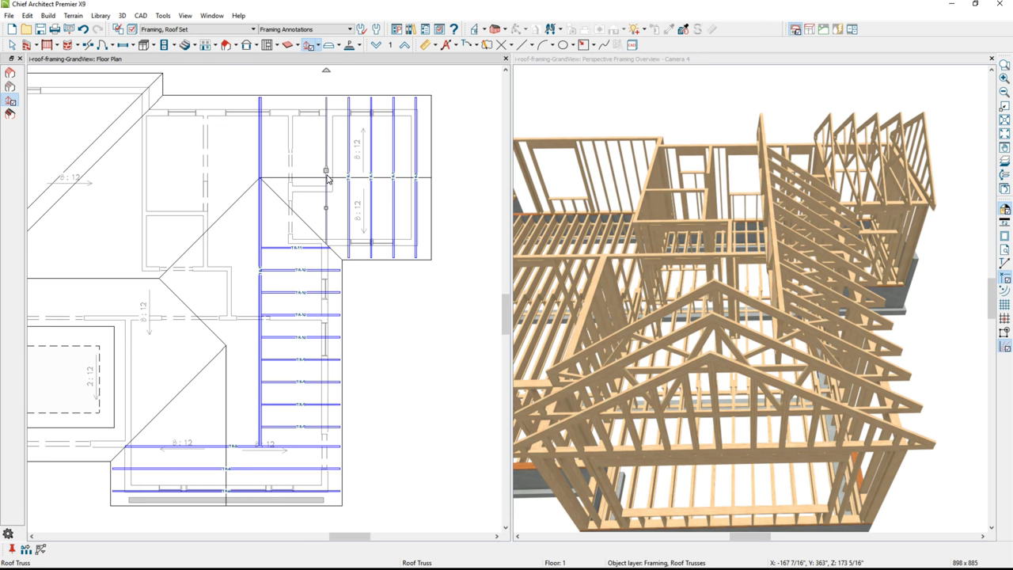
left_click_drag(331, 177, 283, 177)
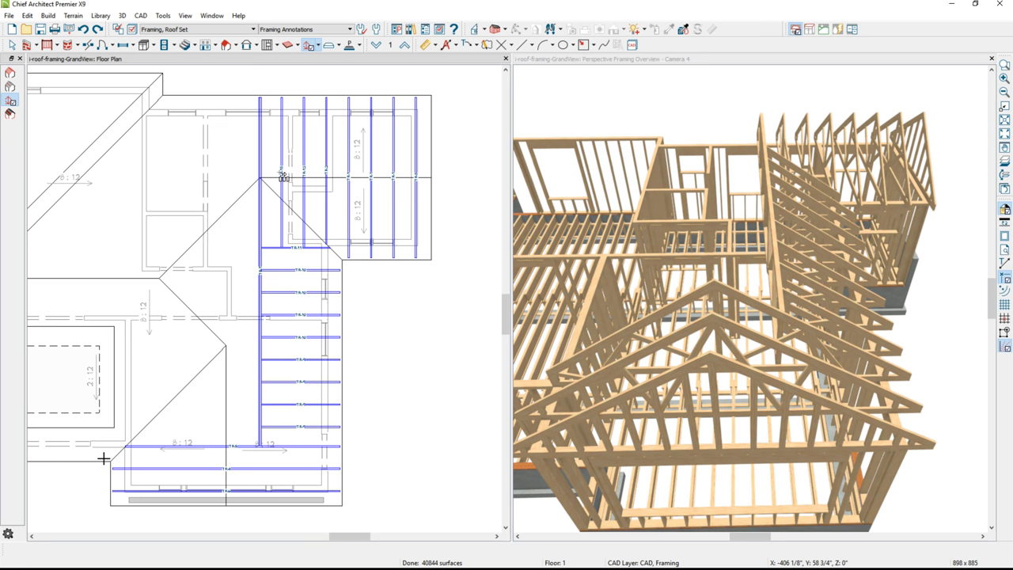
mouse_move(102, 458)
left_mouse_down()
mouse_move(121, 324)
mouse_move(119, 161)
left_mouse_up()
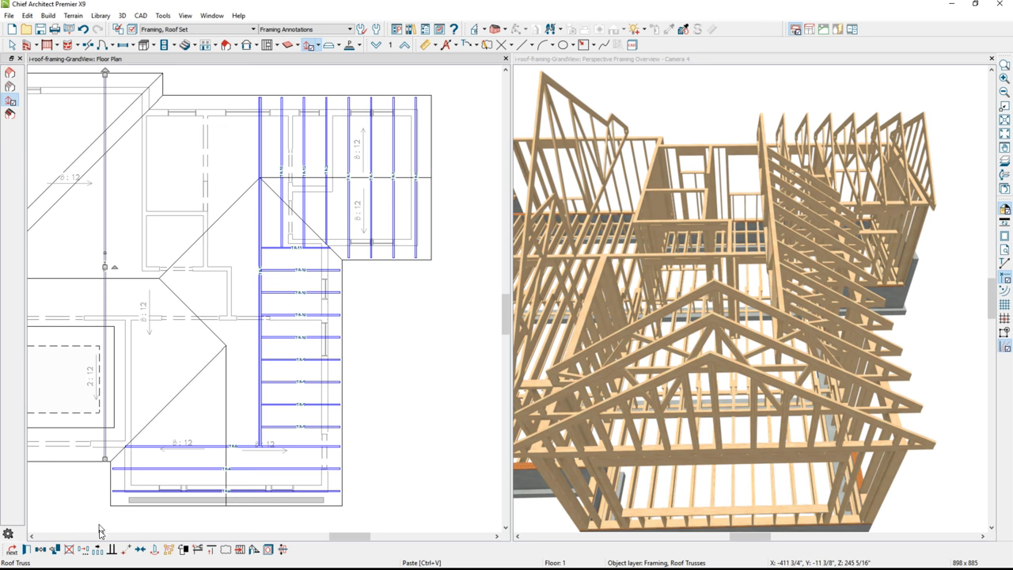
Set the All Trusses Multiple Copy primary offset to 1.5
key("Escape")
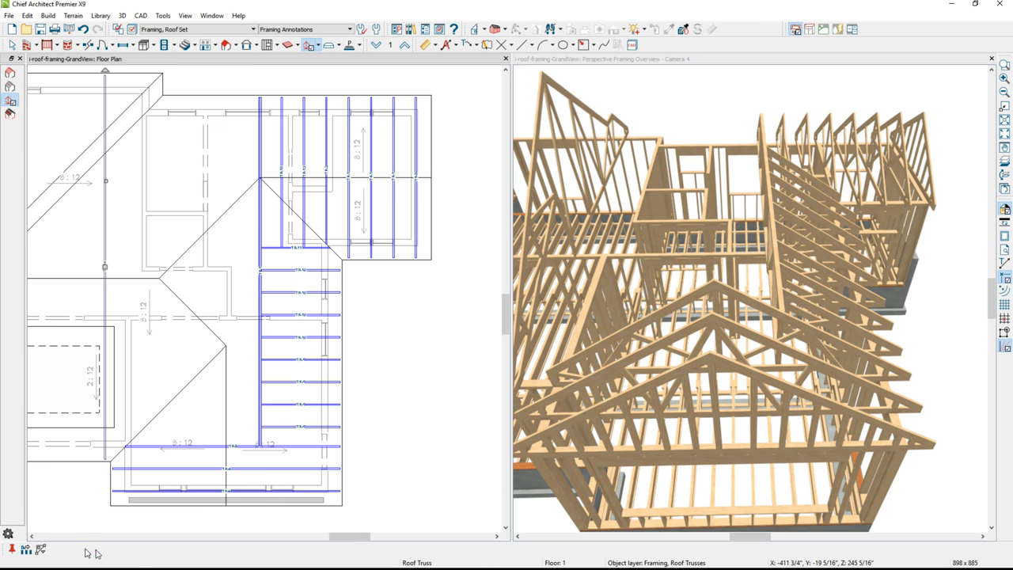
double_click(26, 548)
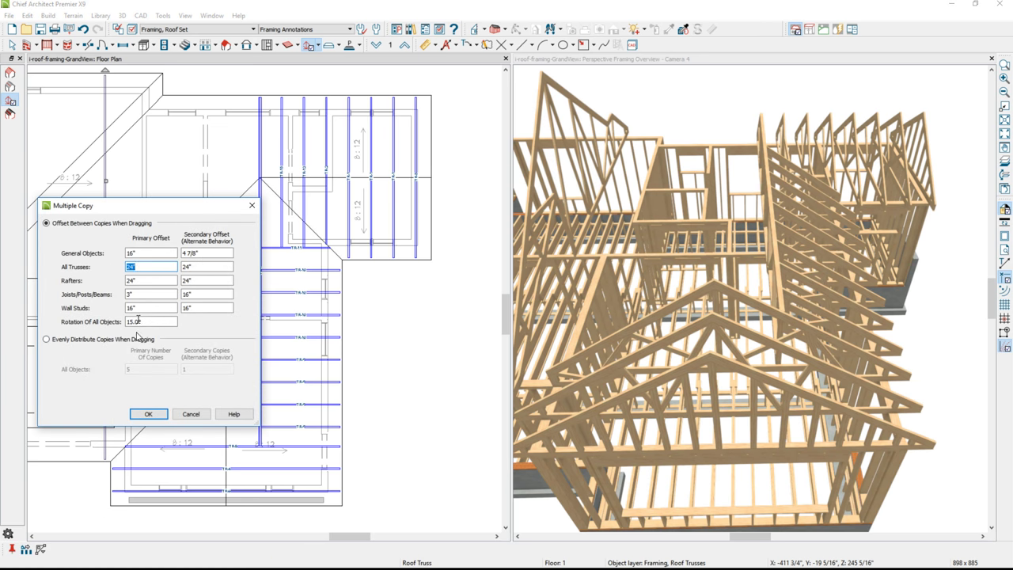
type("1.5")
left_click(148, 413)
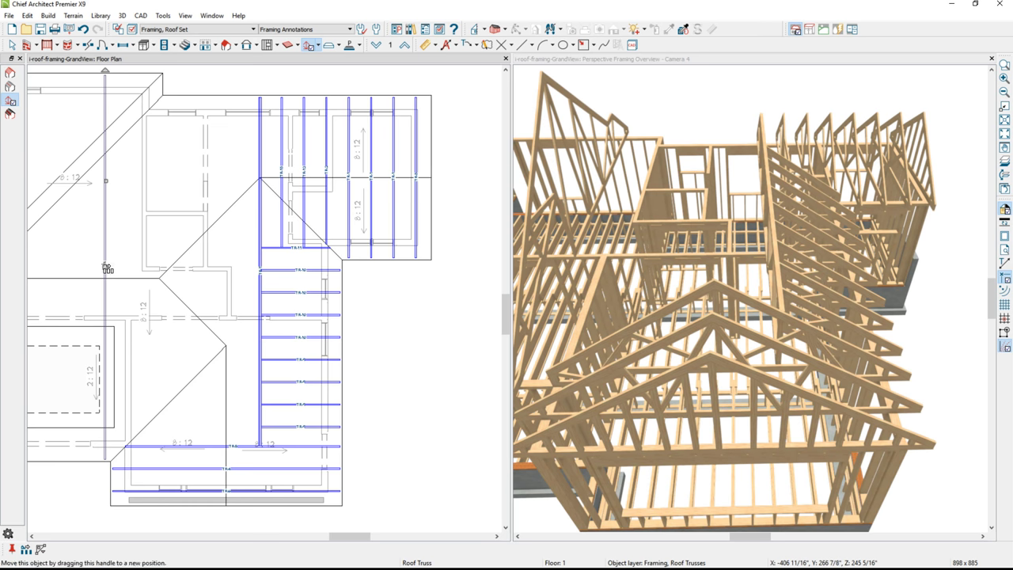
Copy the long left-wing truss and paste it at the wing's left end
left_click_drag(110, 271, 113, 464)
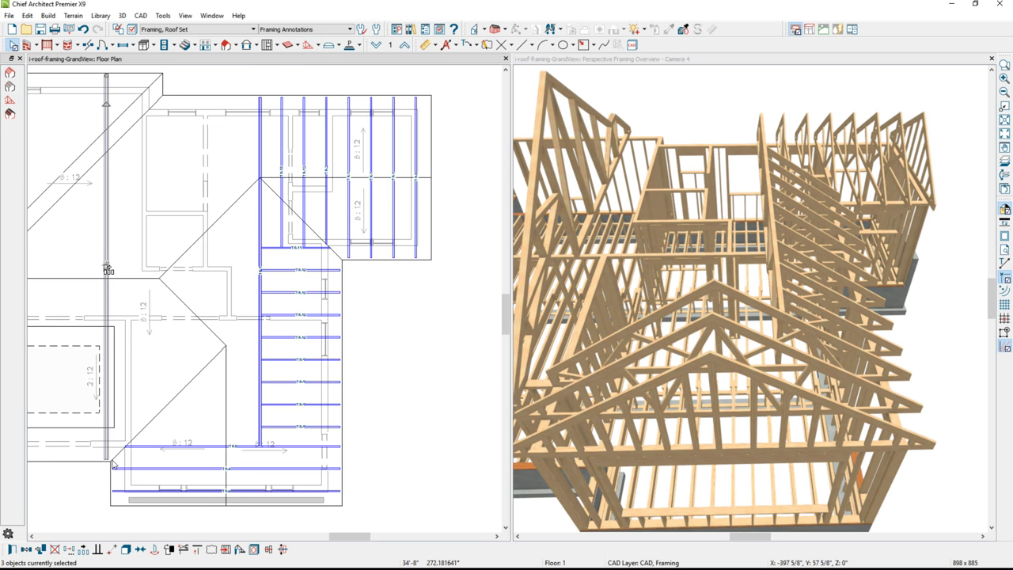
middle_click_drag(150, 351, 257, 357)
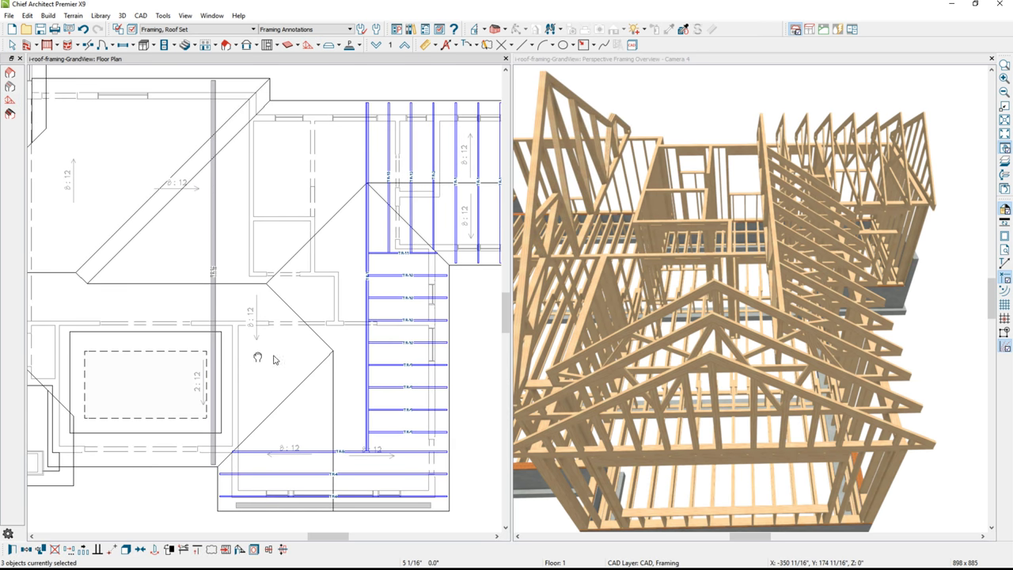
left_click(791, 329)
scroll(791, 334, "up", 4)
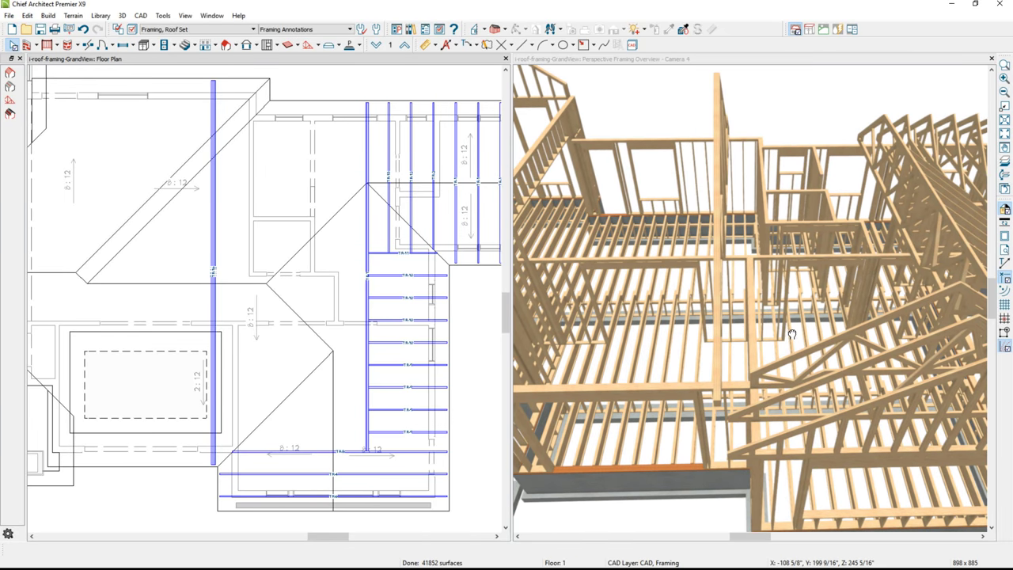
left_click(229, 61)
left_click(25, 551)
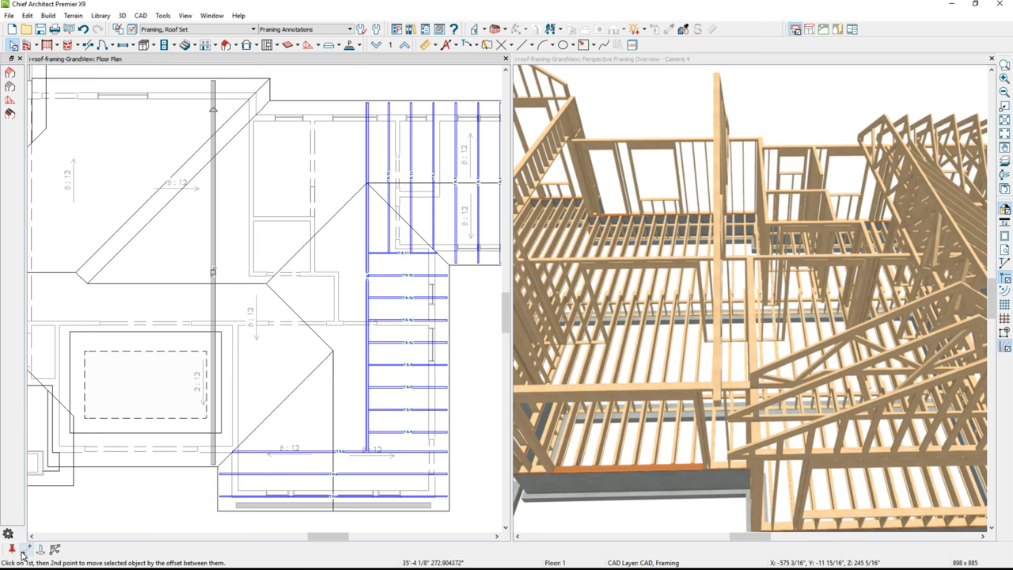
left_click(120, 407)
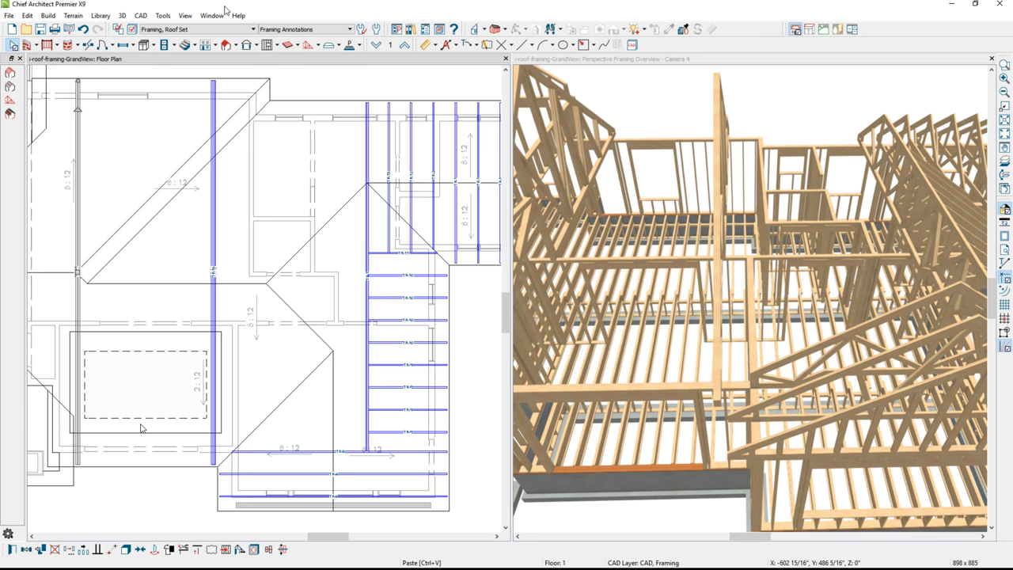
Draw a truss in the middle section and multiple-copy it into an evenly spaced row
left_click_drag(344, 450, 345, 182)
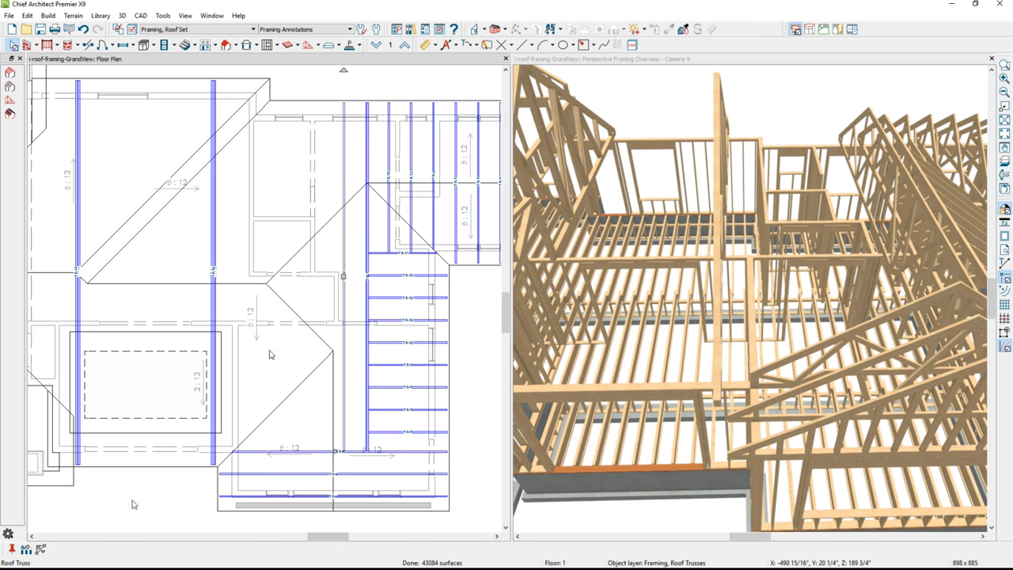
left_click_drag(345, 284, 234, 290)
key("Escape")
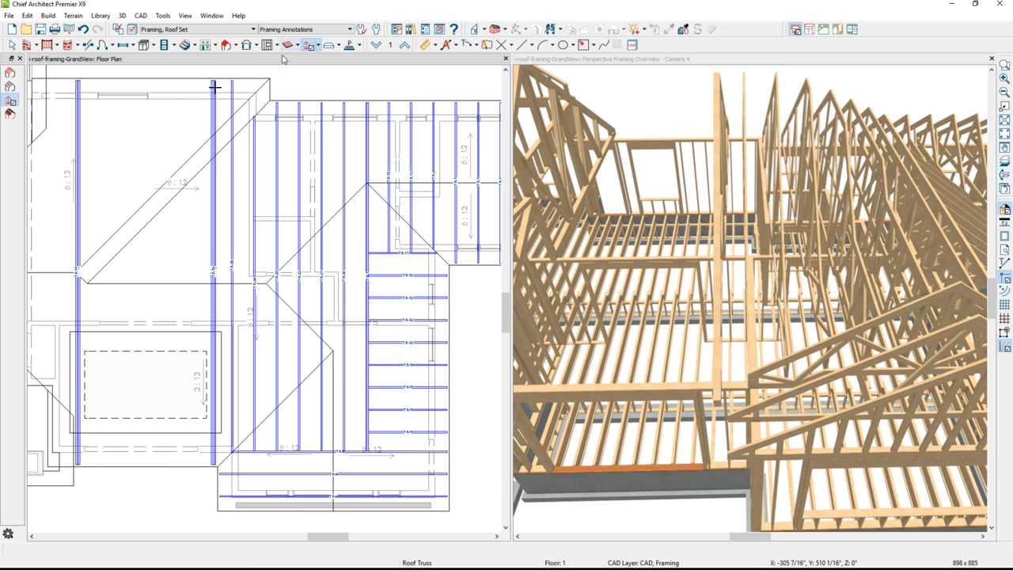
Draw and lengthen a trial truss, then delete it
left_click_drag(163, 79, 160, 317)
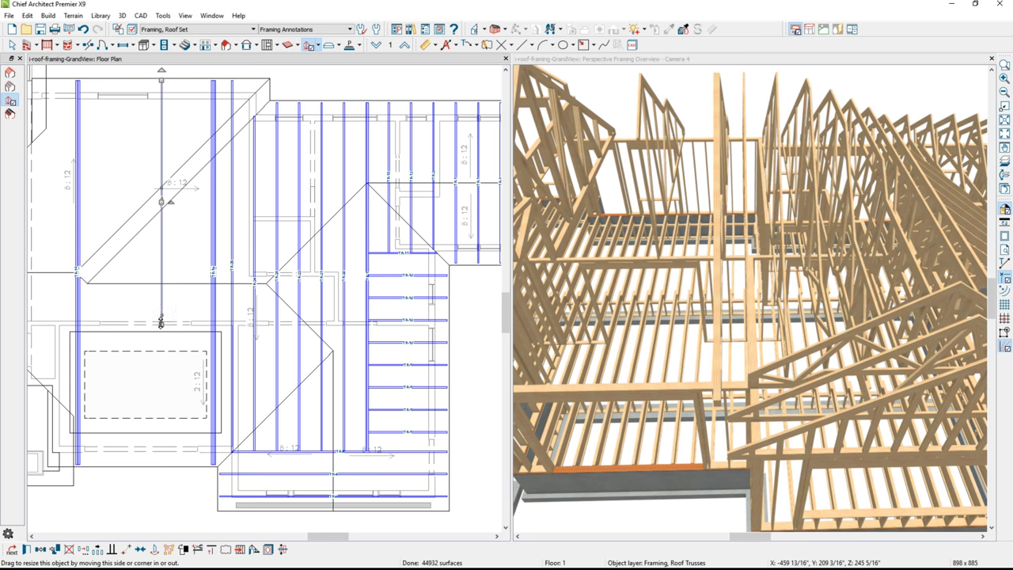
left_click_drag(161, 322, 161, 431)
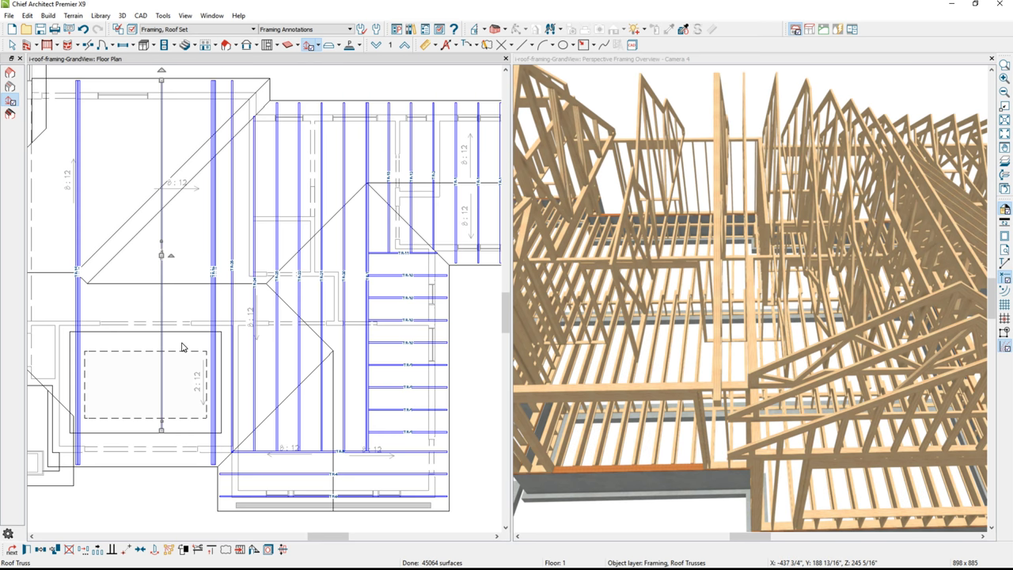
key("Delete")
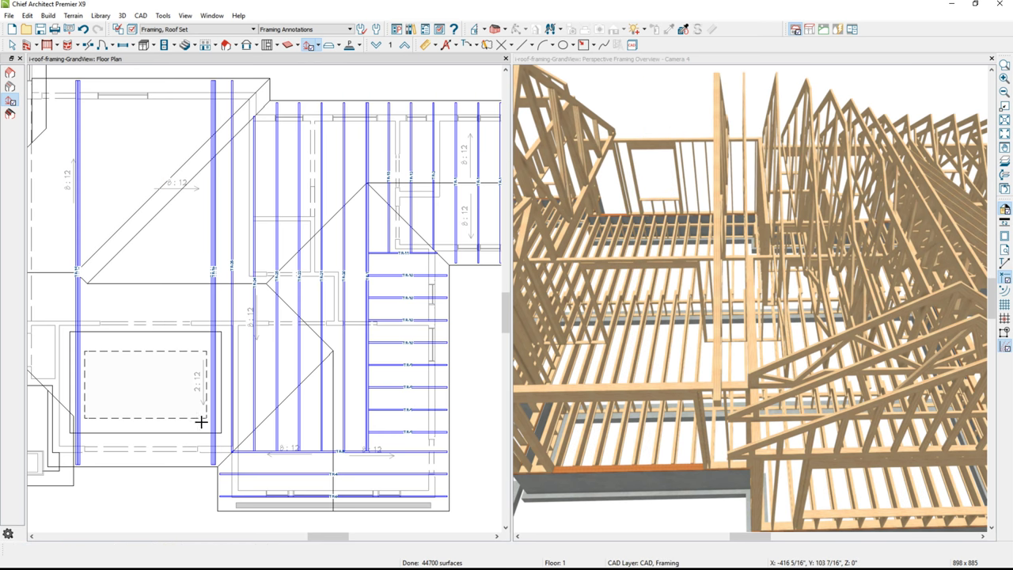
Draw trusses along the rectangle's bottom and top edges and a short one below it
left_click_drag(204, 423, 118, 424)
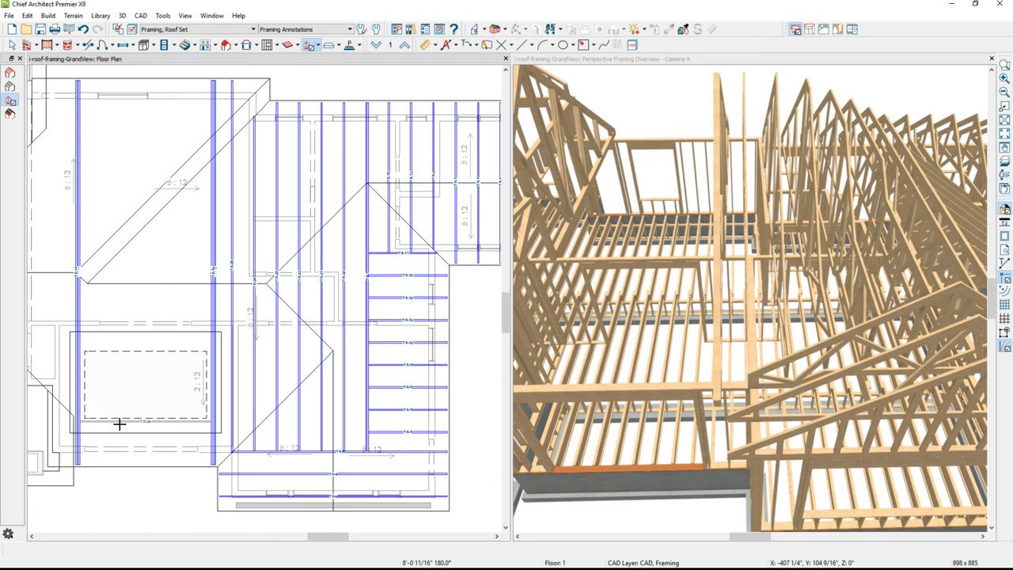
left_click_drag(150, 345, 136, 344)
left_click_drag(191, 465, 191, 421)
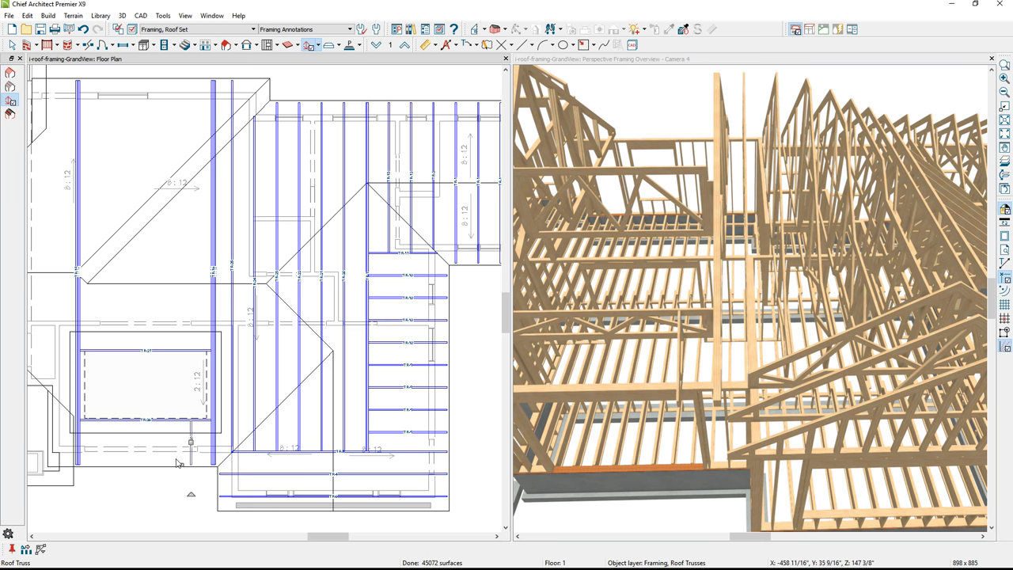
Copy the short truss leftward below the rectangle and fill the upper-left wing with long trusses
left_click_drag(191, 443, 101, 445)
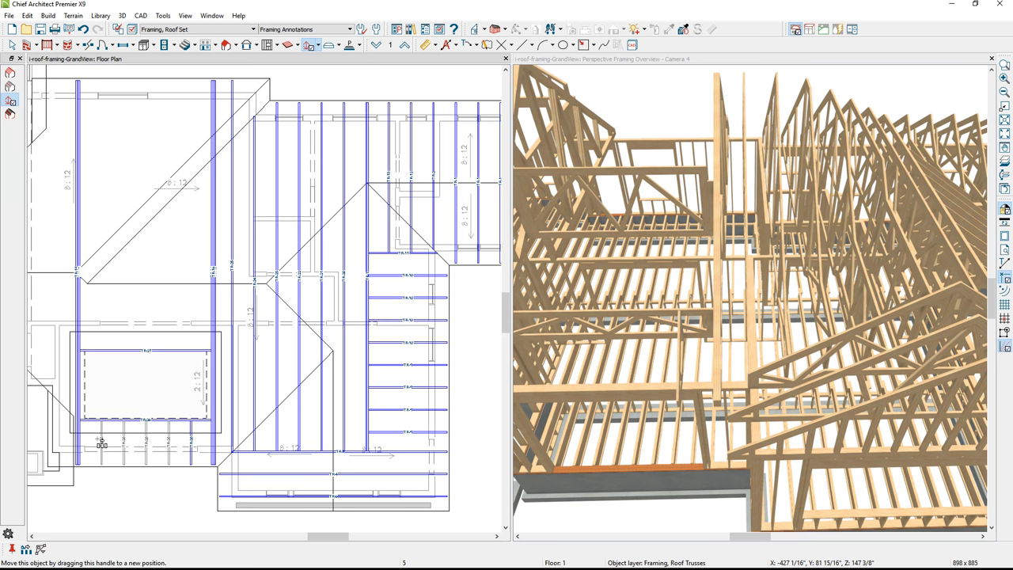
mouse_move(190, 80)
left_mouse_down()
mouse_move(177, 151)
mouse_move(190, 282)
mouse_move(178, 341)
left_mouse_up()
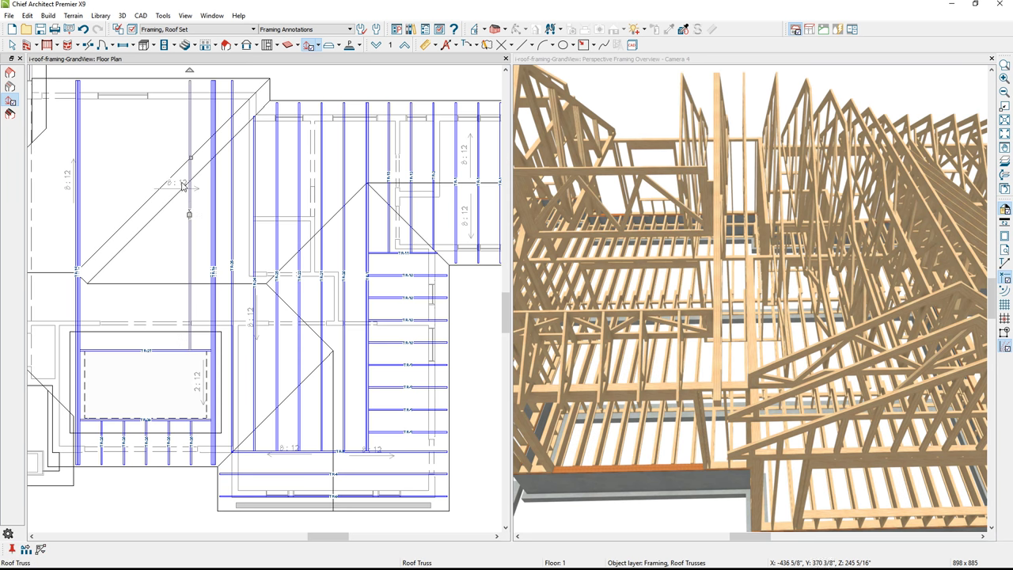
left_click_drag(190, 215, 92, 215)
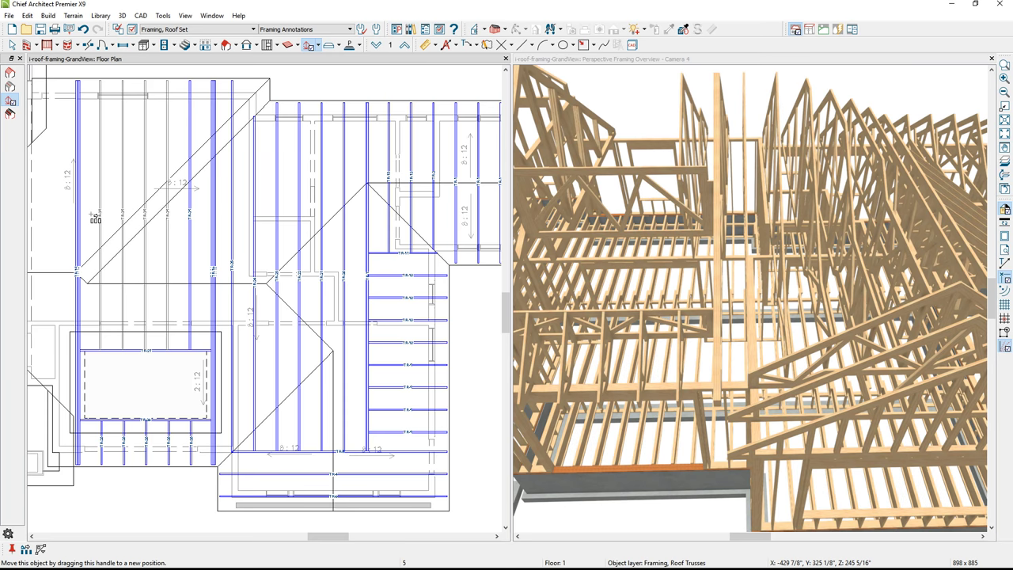
key("space")
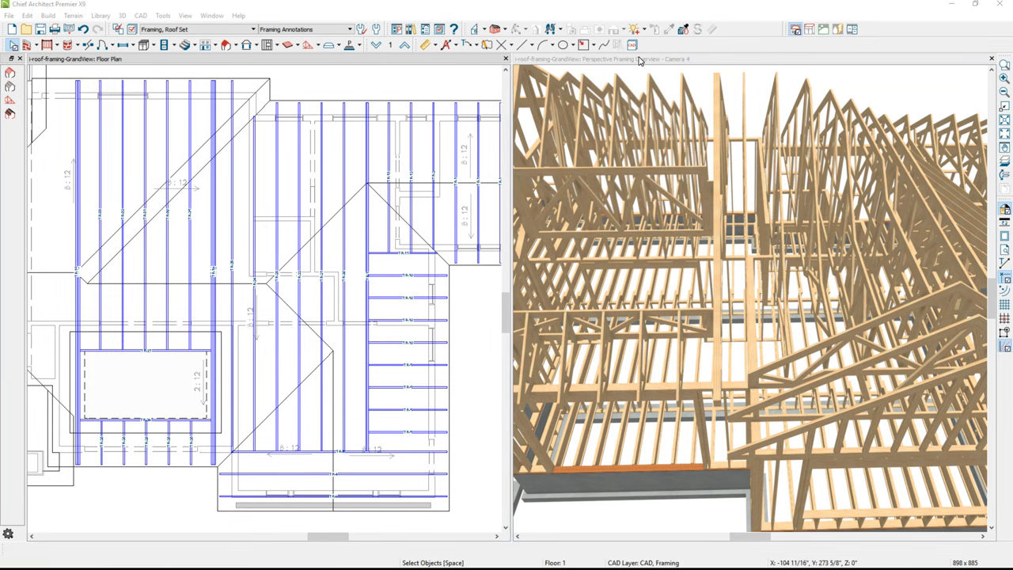
Maximize the 3D framing view and set its rendering technique to Line Drawing
double_click(640, 60)
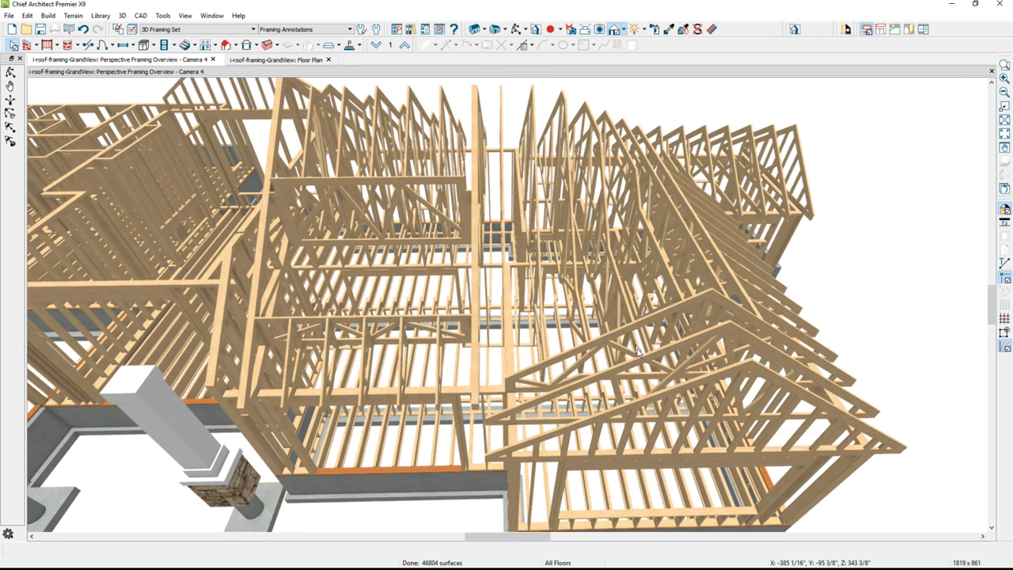
scroll(601, 335, "up", 10)
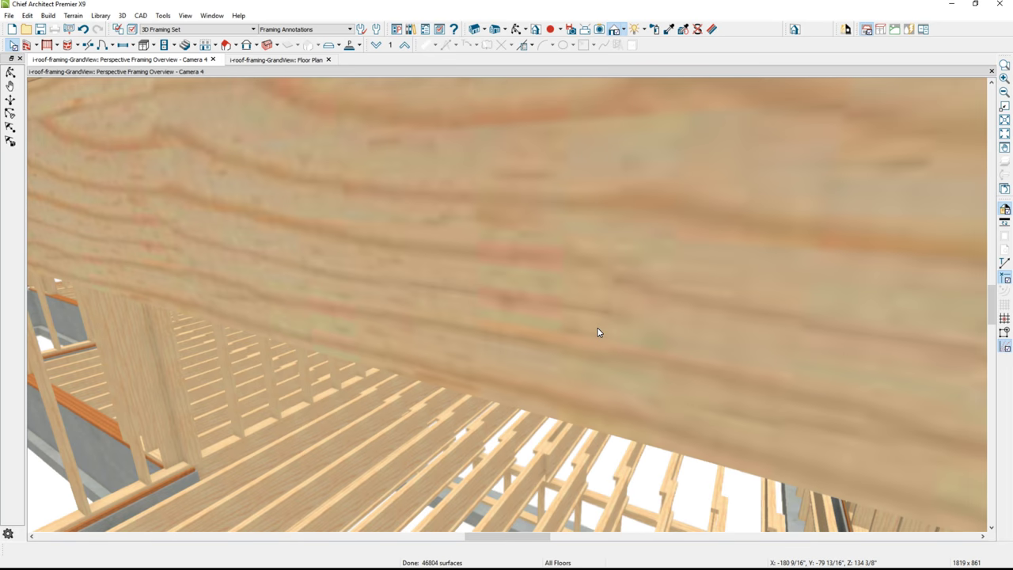
scroll(597, 332, "up", 5)
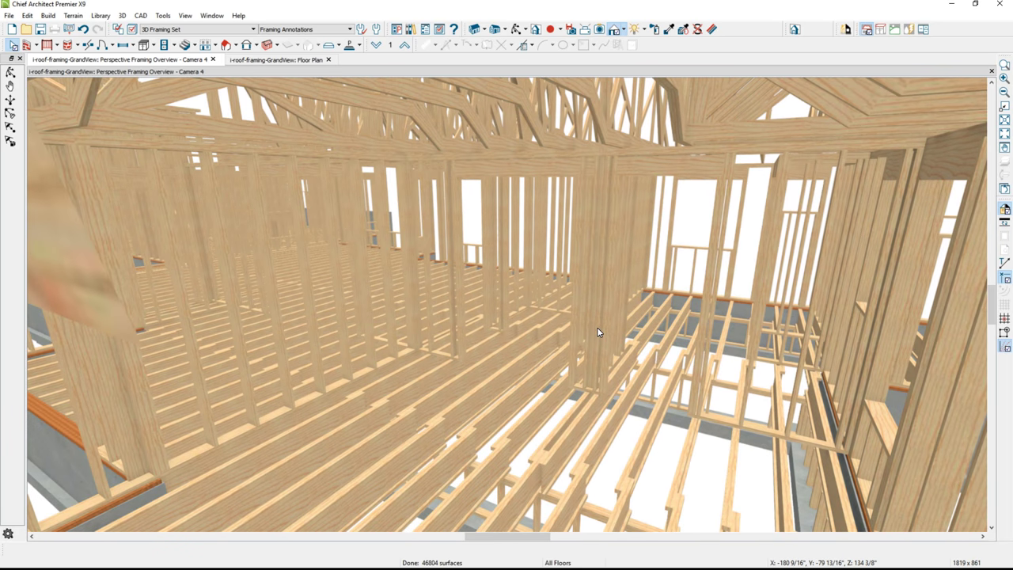
mouse_move(597, 331)
middle_mouse_down()
mouse_move(583, 328)
mouse_move(580, 341)
middle_mouse_up()
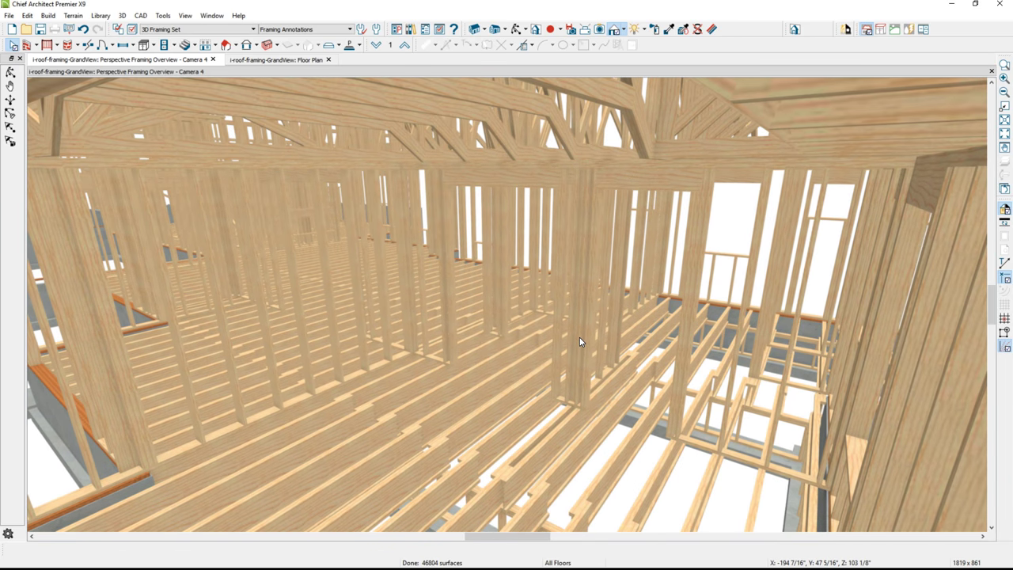
left_click(623, 33)
left_click(657, 125)
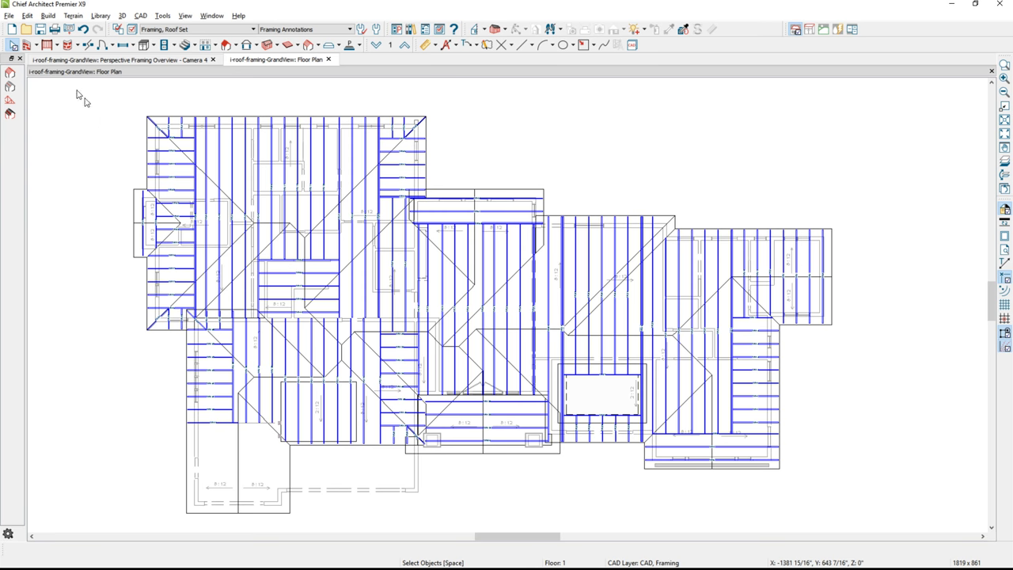
Generate roof framing with Build Framing's Build Roof Framing option, then orbit the Camera 4 framing view
left_click(47, 17)
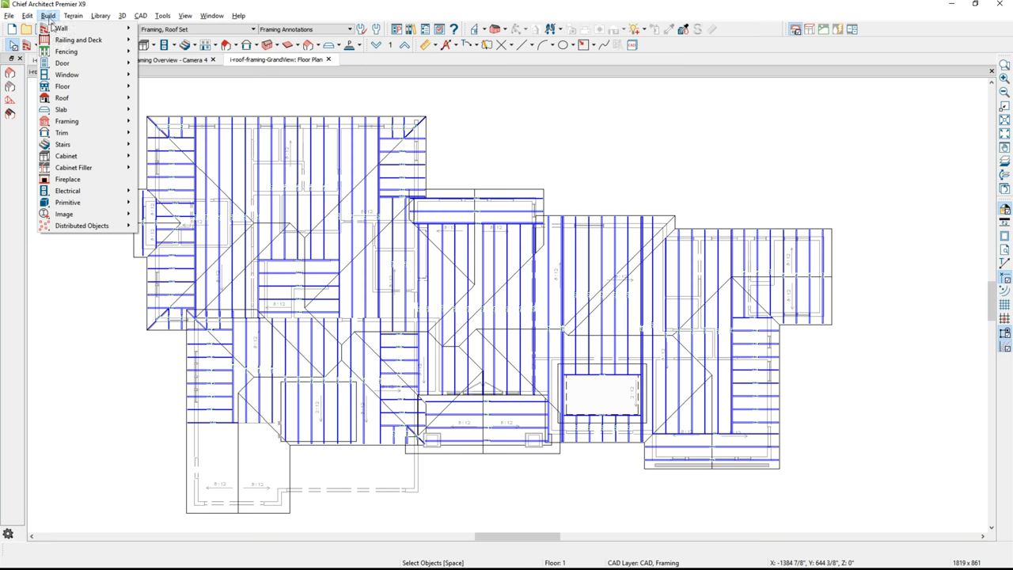
mouse_move(91, 121)
left_click(157, 124)
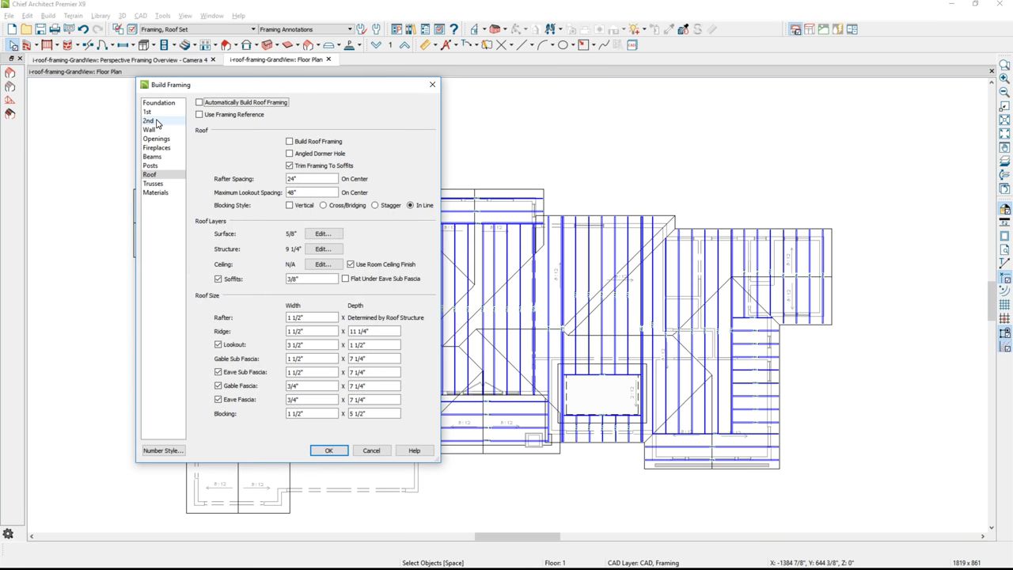
left_click(289, 143)
key("Return")
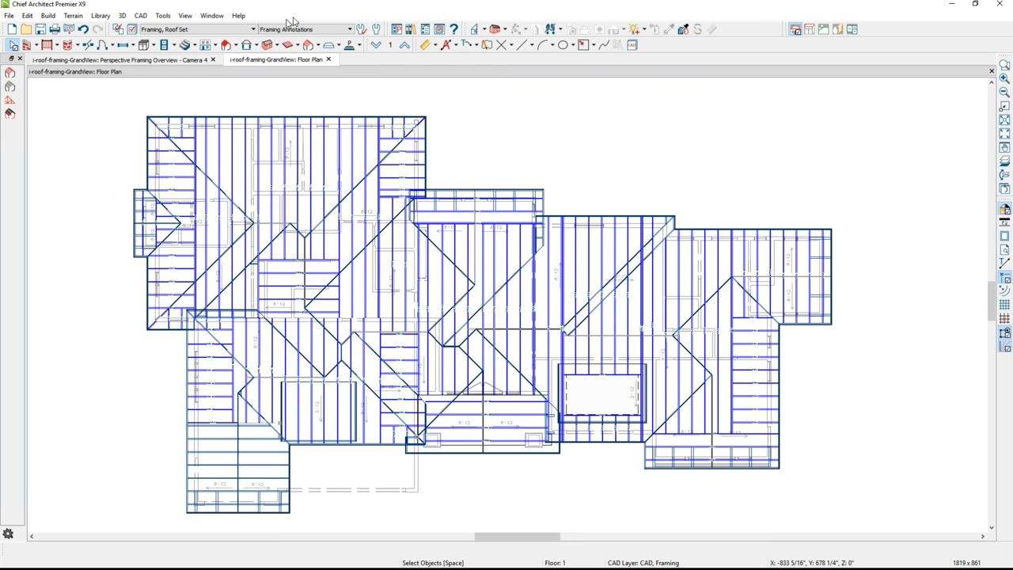
left_click(194, 59)
mouse_move(300, 246)
left_mouse_down()
mouse_move(324, 239)
mouse_move(295, 250)
left_mouse_up()
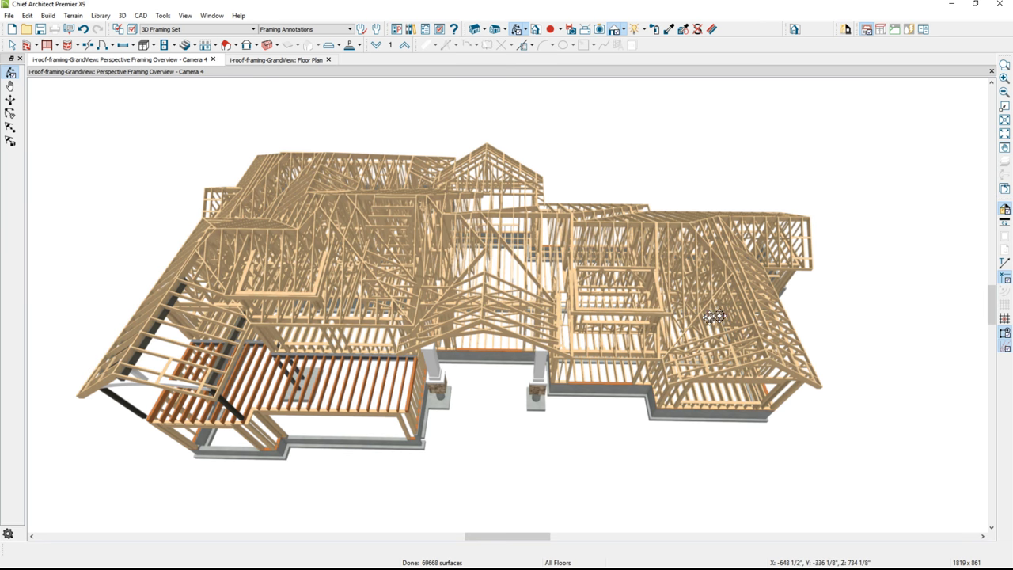
Zoom and tilt down into the 2:12 roof framing and render it as a Line Drawing
scroll(716, 315, "up", 2)
scroll(733, 301, "up", 2)
scroll(606, 283, "up", 6)
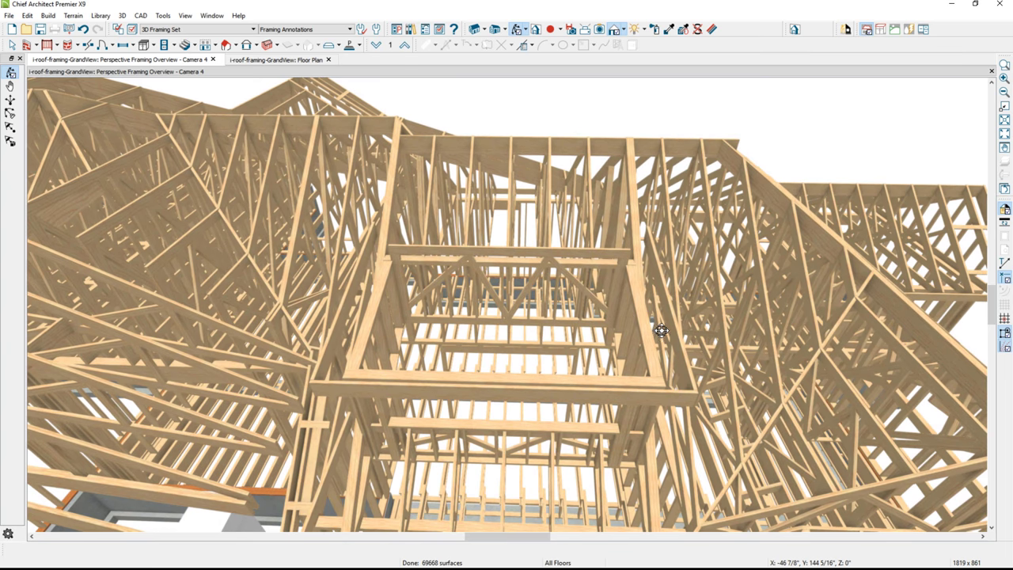
left_click_drag(660, 329, 670, 326)
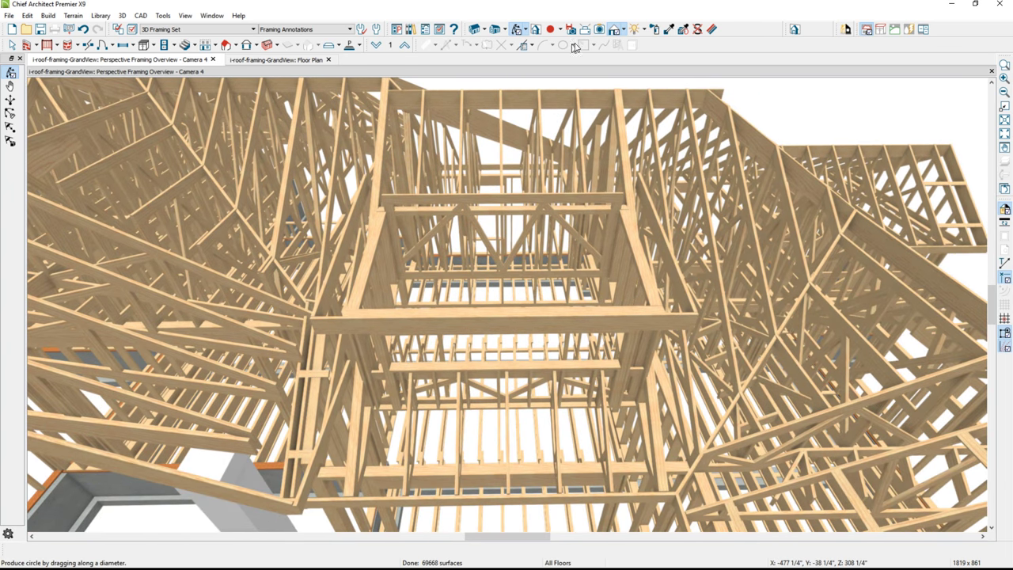
left_click(624, 31)
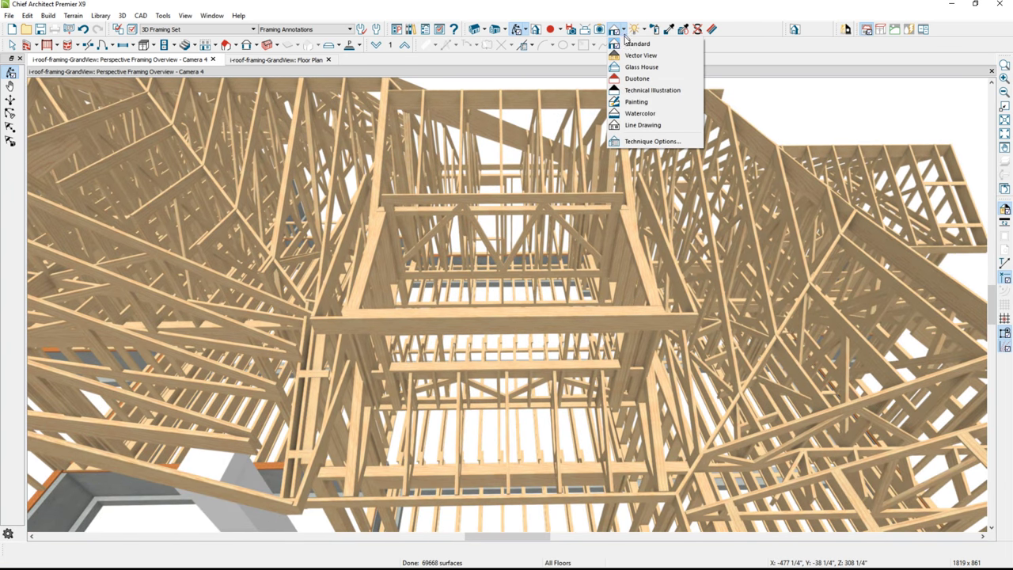
left_click(633, 126)
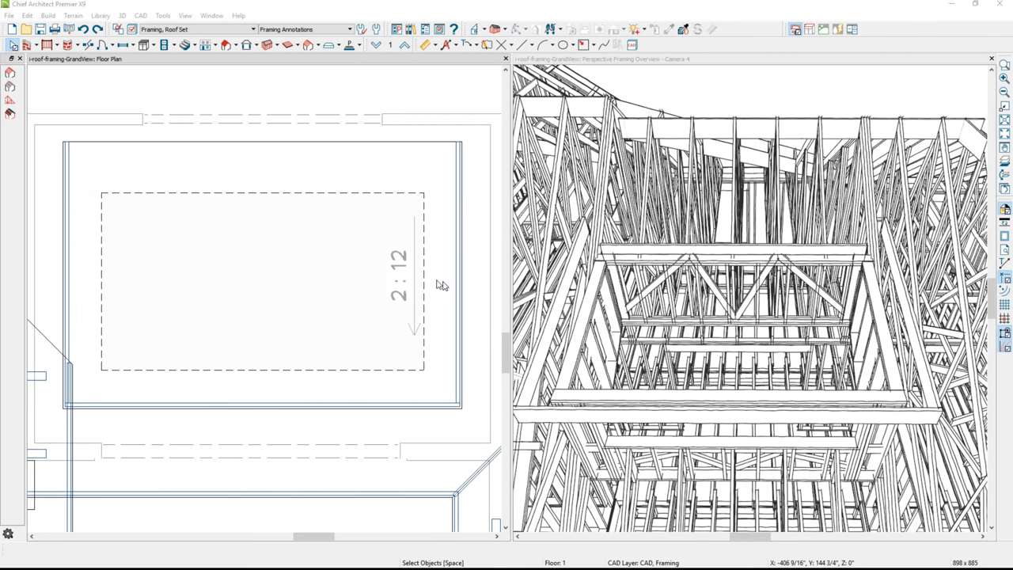
Copy the right-edge rafter and array evenly spaced rafters across the 2:12 roof plane
left_click(455, 287)
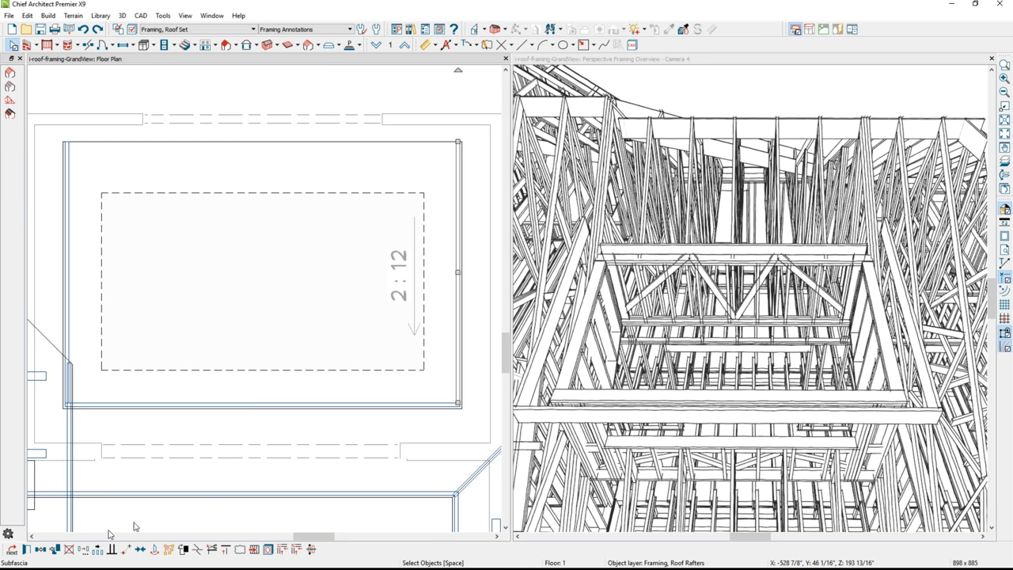
left_click(41, 550)
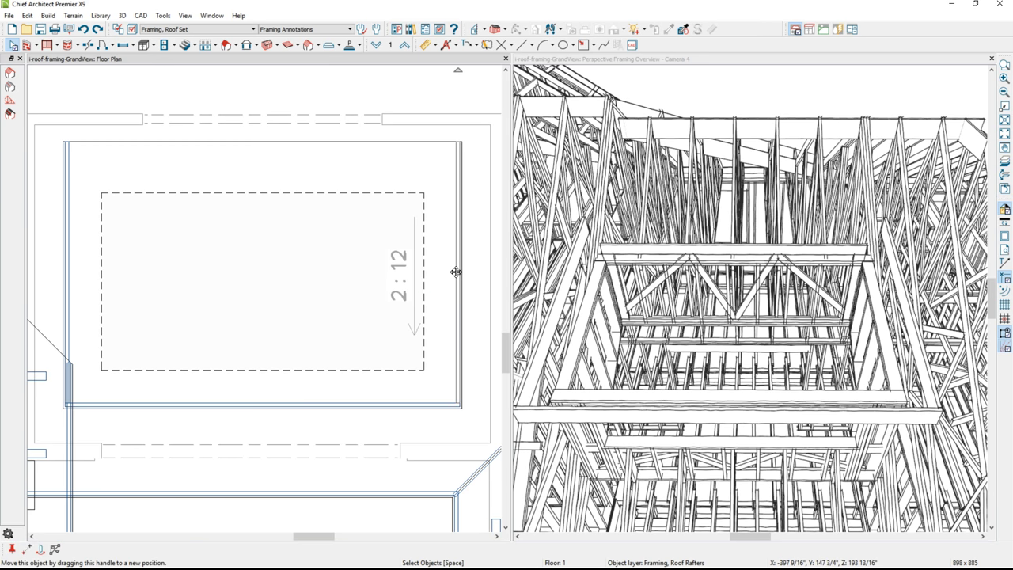
left_click_drag(450, 273, 437, 273)
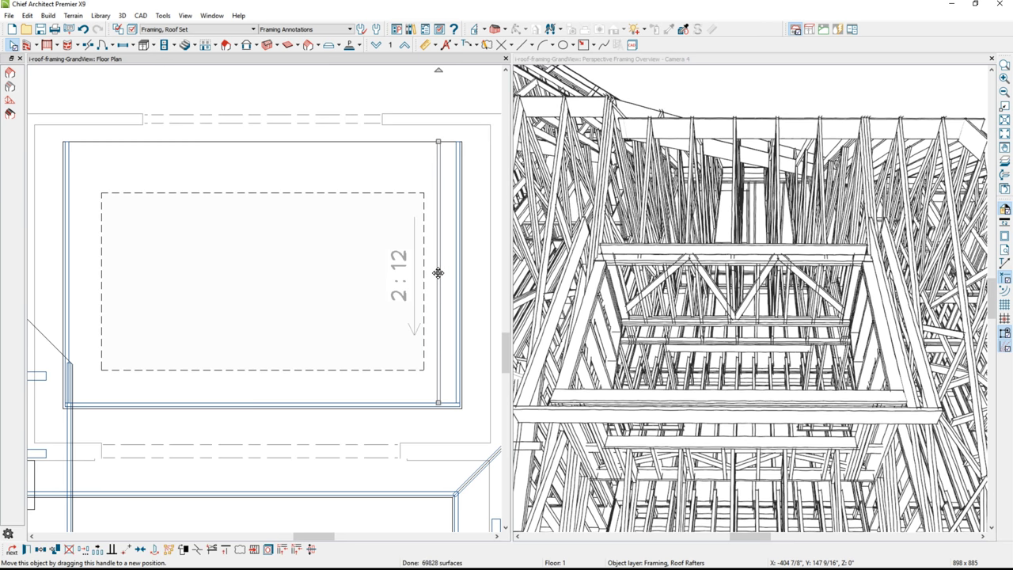
left_click(103, 552)
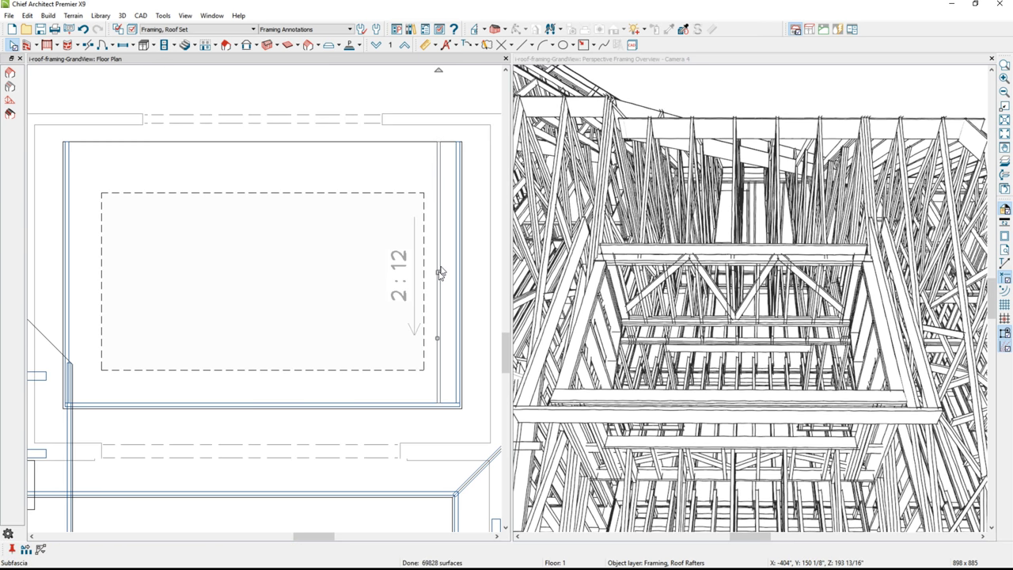
left_click_drag(442, 275, 86, 287)
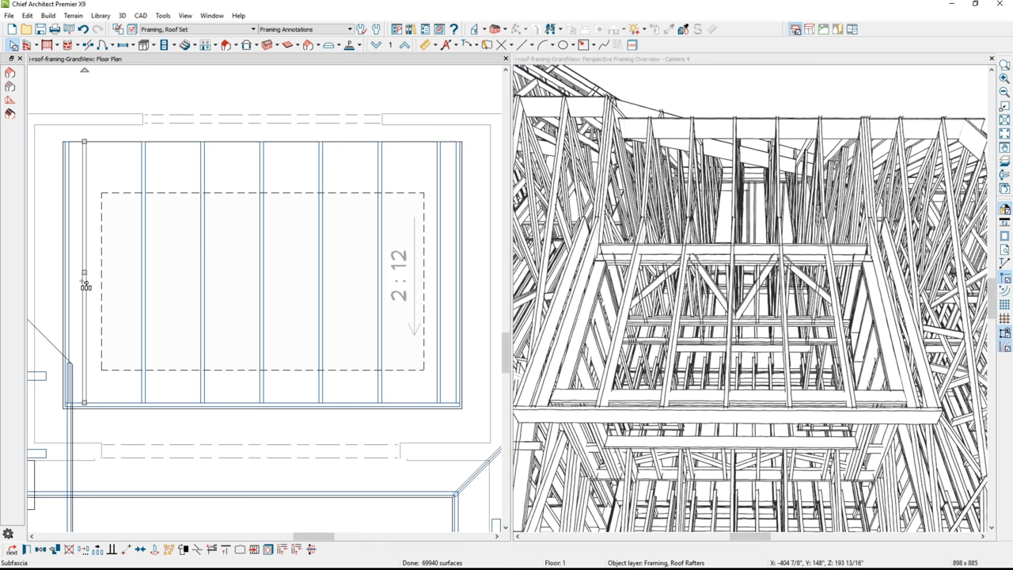
key("Escape")
Draw a short rafter and place copies of it along the right and left walls
left_click_drag(455, 375, 440, 375)
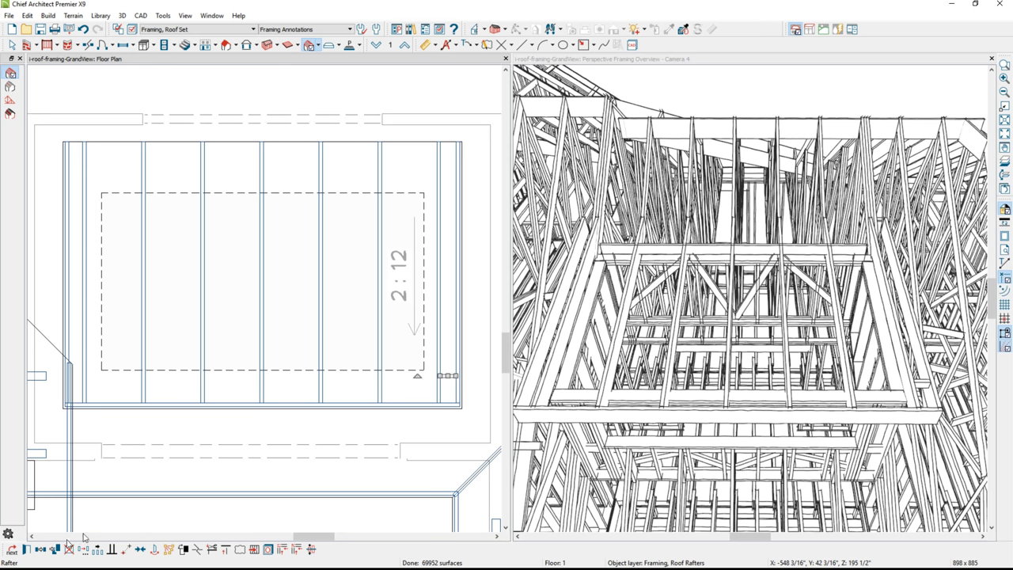
key("Escape")
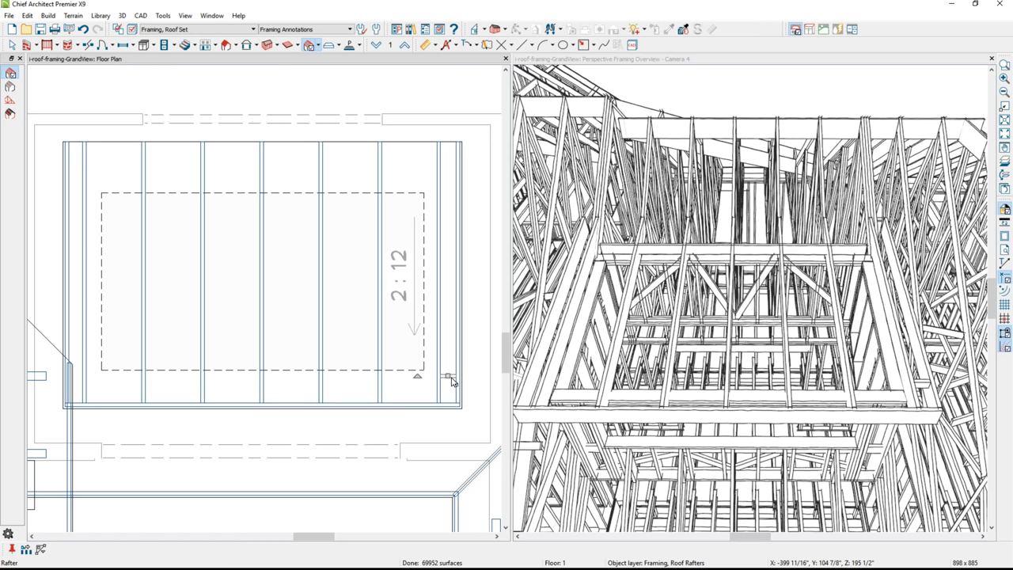
left_click(447, 378)
left_click_drag(458, 293, 456, 203)
key("ctrl+v")
left_click(79, 199)
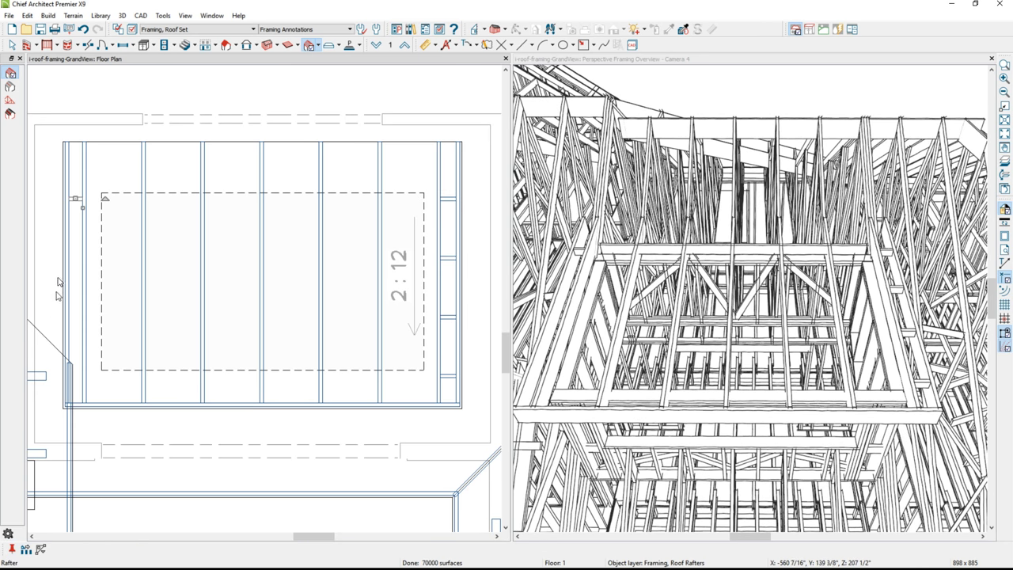
left_click(77, 205)
Maximize the 3D framing view in Standard rendering, then zoom out and orbit to review the rafters
left_click(625, 60)
double_click(625, 60)
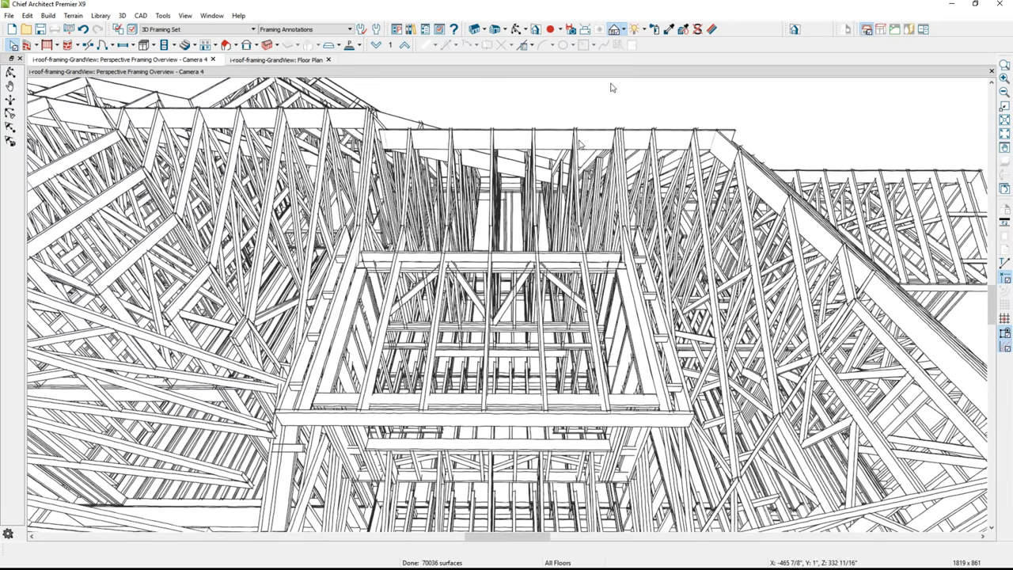
left_click(632, 28)
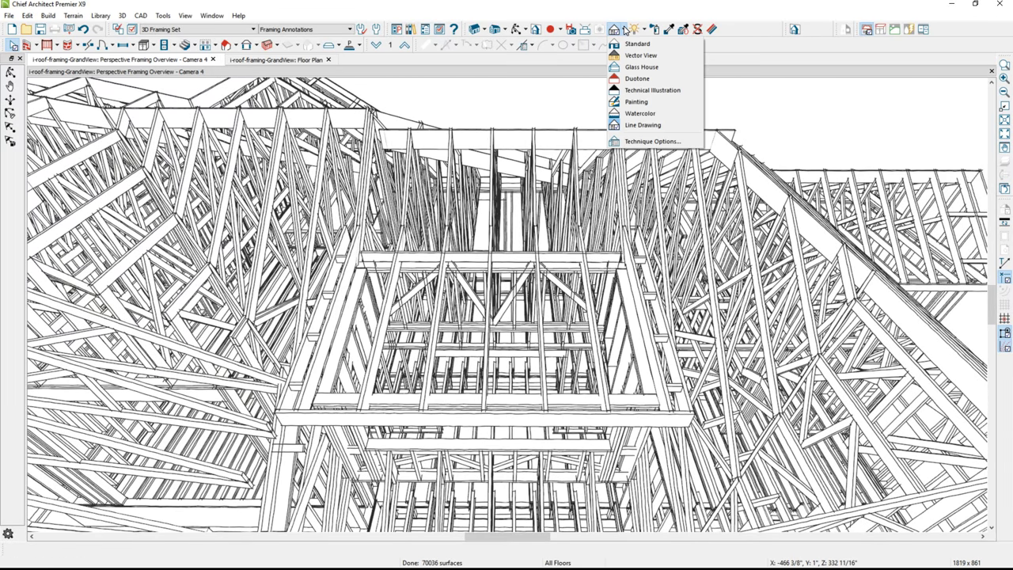
left_click(649, 41)
scroll(518, 210, "down", 5)
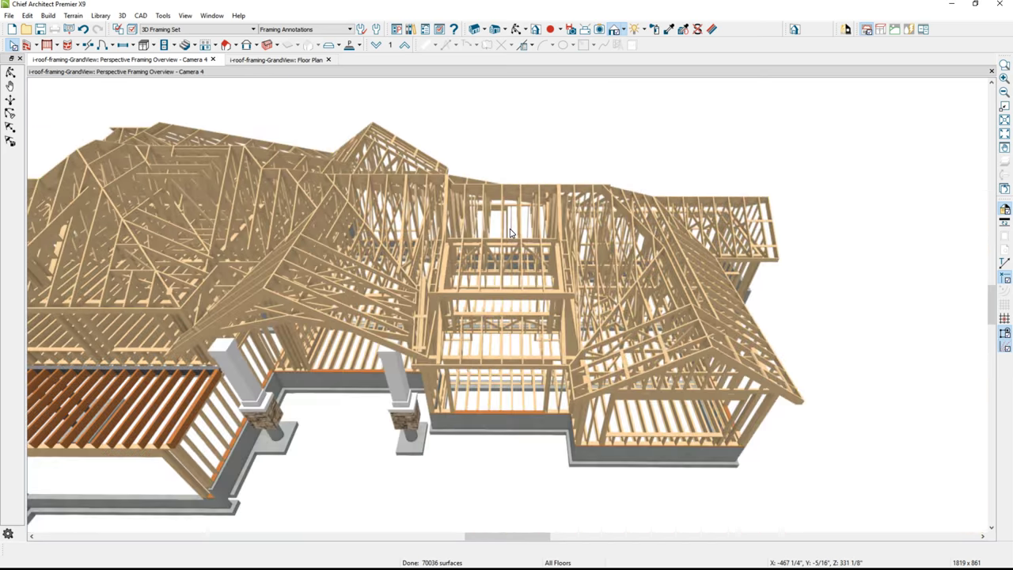
middle_click_drag(332, 258, 539, 261)
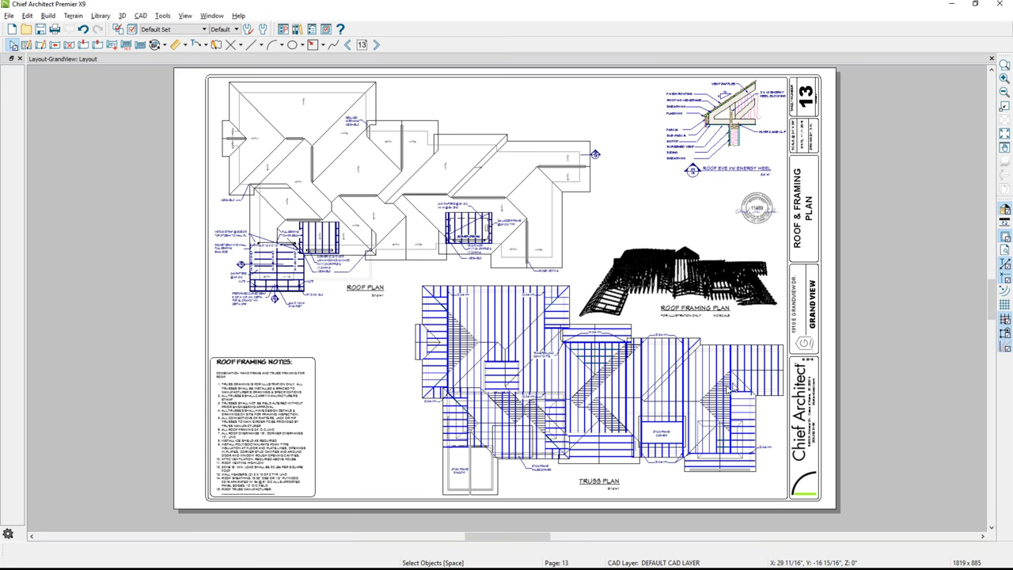
Check the Truss Plan source with the Framing, Roof Truss layer set, then open the Roof Plan source
double_click(703, 396)
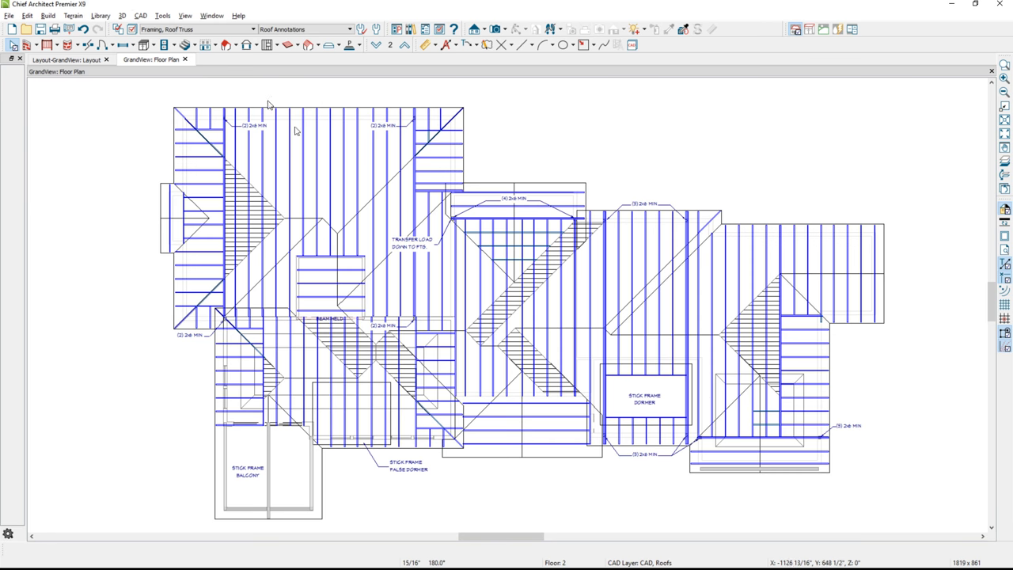
left_click(230, 30)
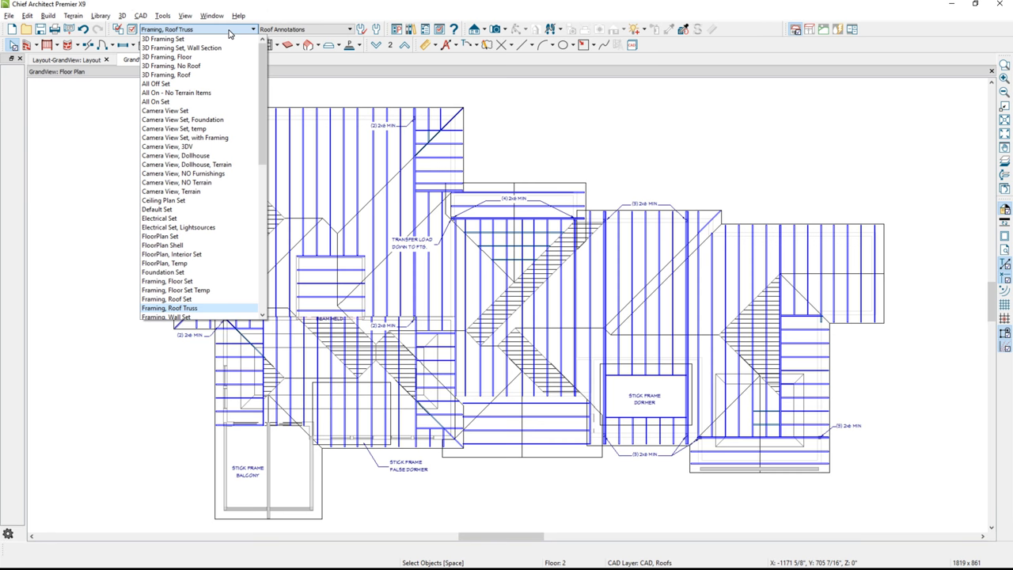
left_click(290, 79)
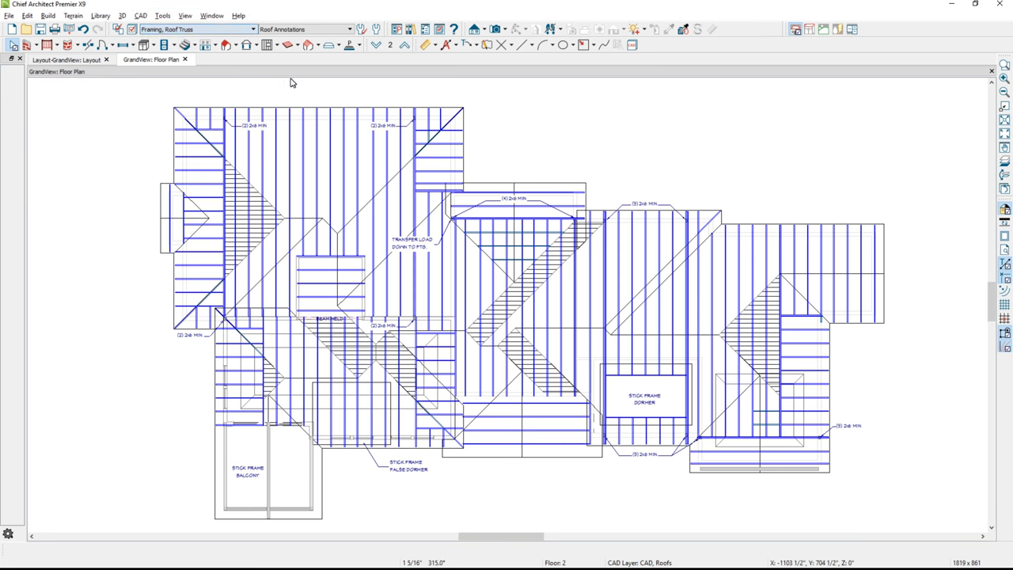
left_click(186, 59)
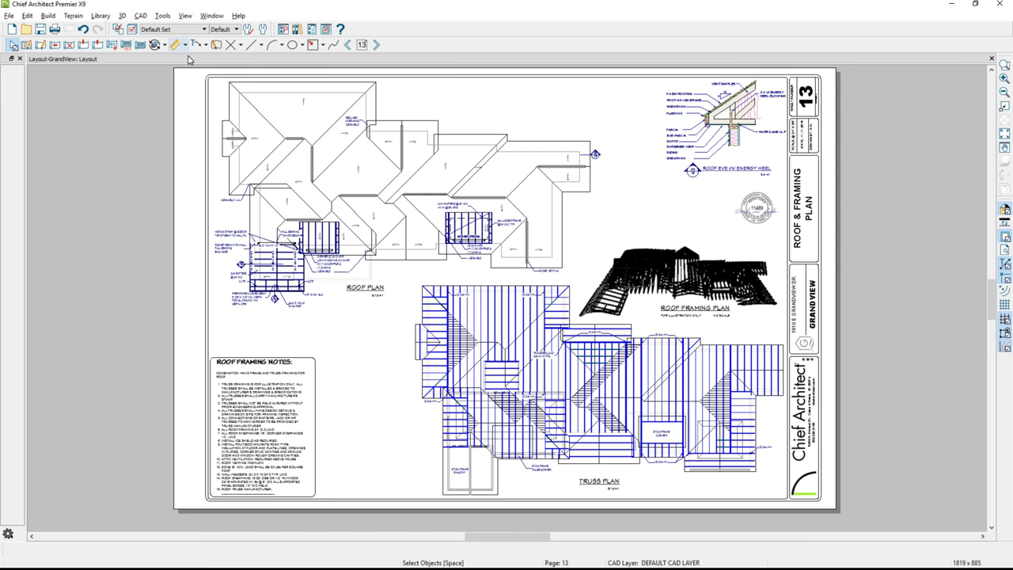
double_click(302, 141)
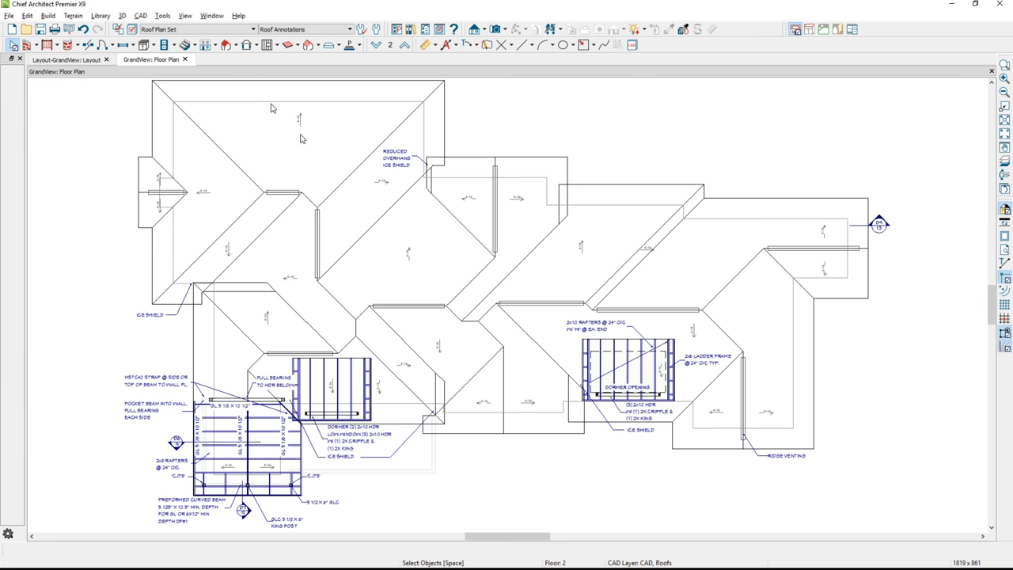
Keep the Roof Plan Set layer set, send the roof plan to a layout page, and open it
left_click(191, 31)
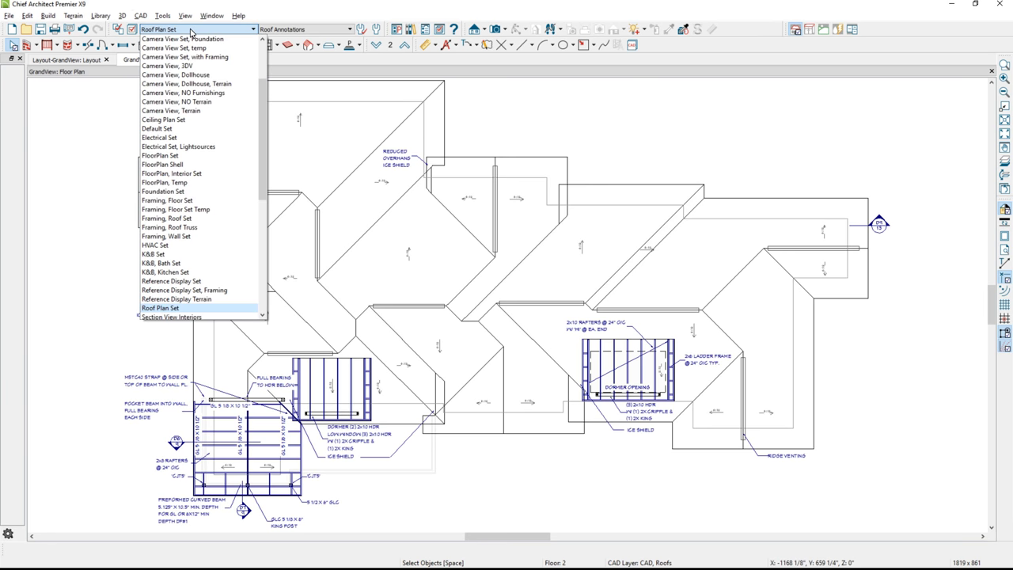
left_click(191, 30)
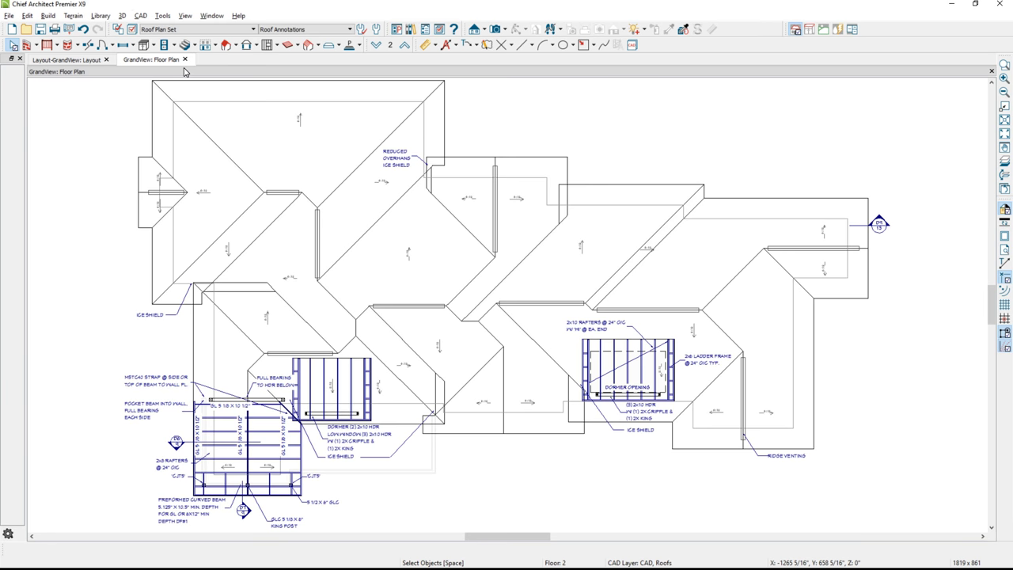
left_click(10, 17)
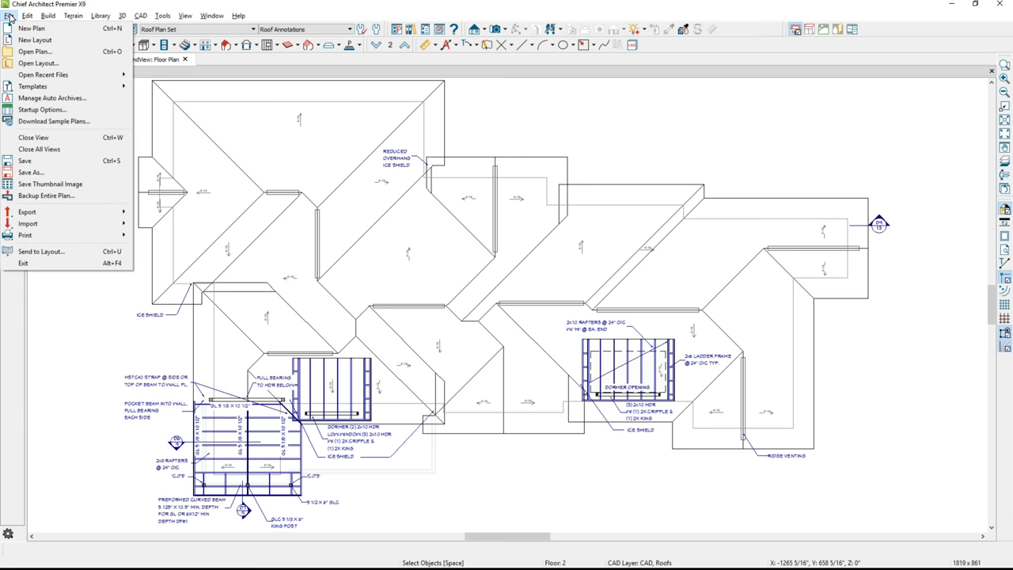
left_click(66, 251)
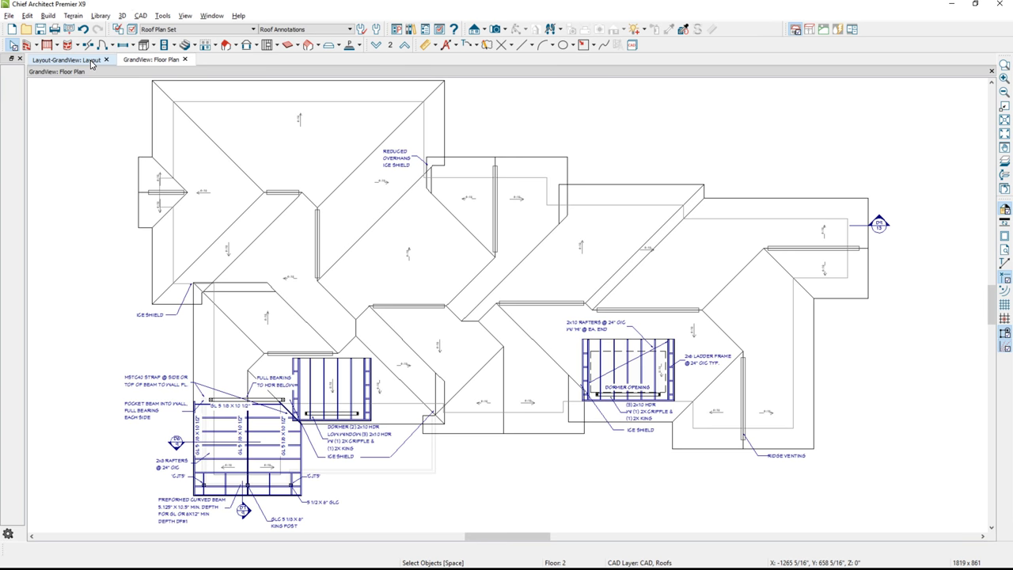
left_click(91, 64)
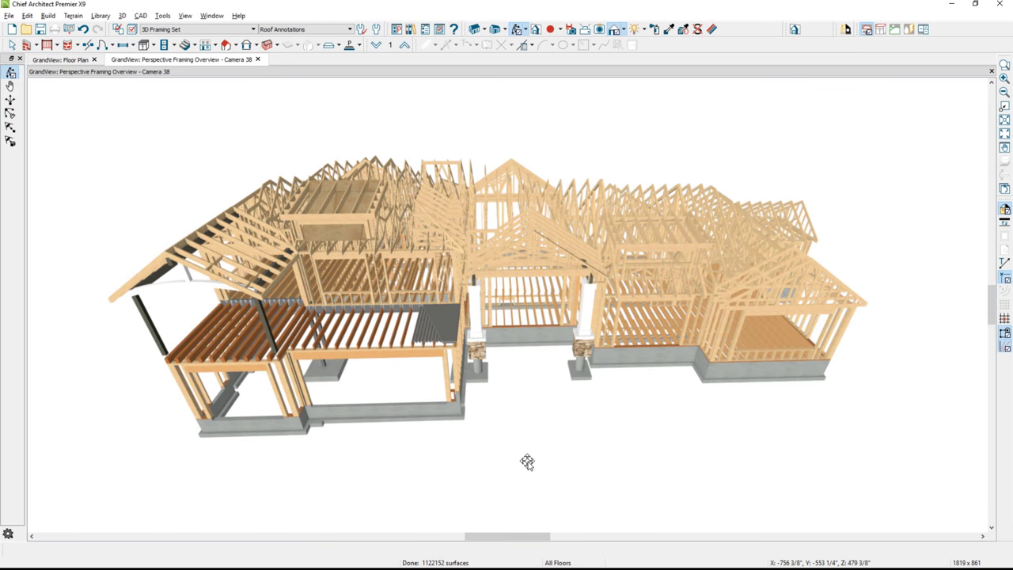
Orbit the perspective framing overview to a new angle
mouse_move(527, 462)
left_mouse_down()
mouse_move(545, 441)
mouse_move(593, 438)
mouse_move(578, 436)
mouse_move(527, 480)
left_mouse_up()
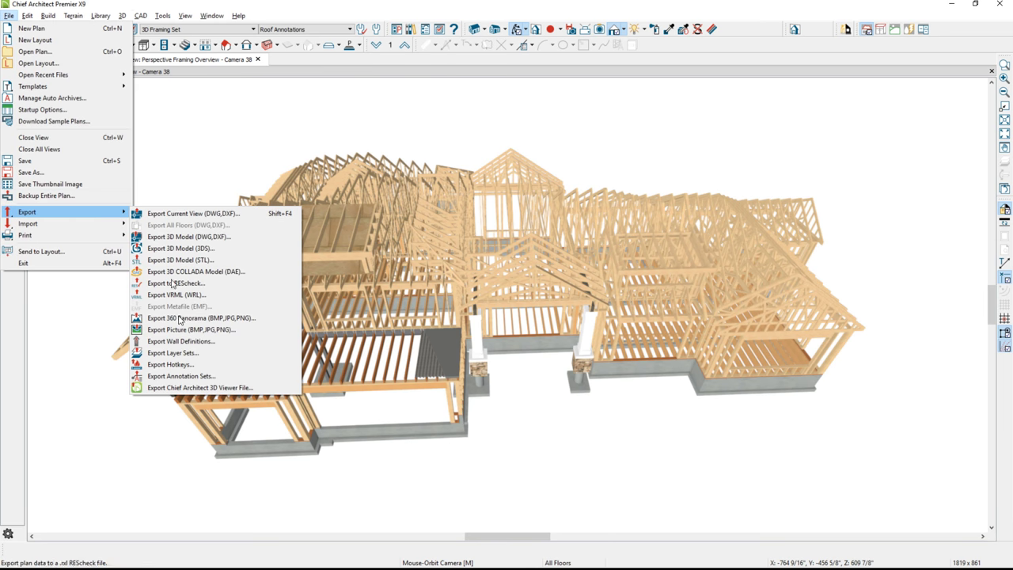
Export the model as the 3D Viewer file 'GrandView - Framing' and open the online account
left_click(255, 388)
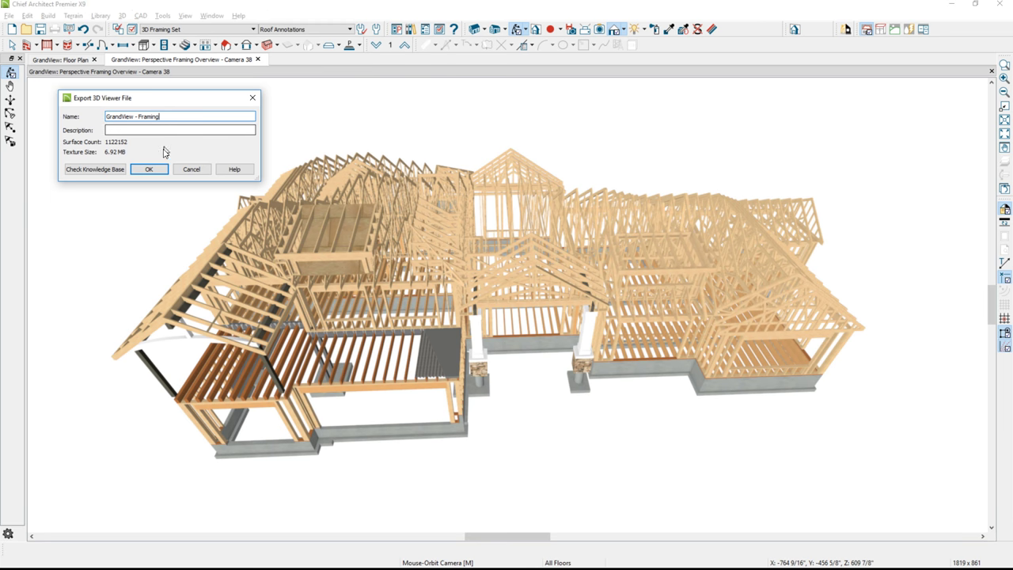
left_click(148, 169)
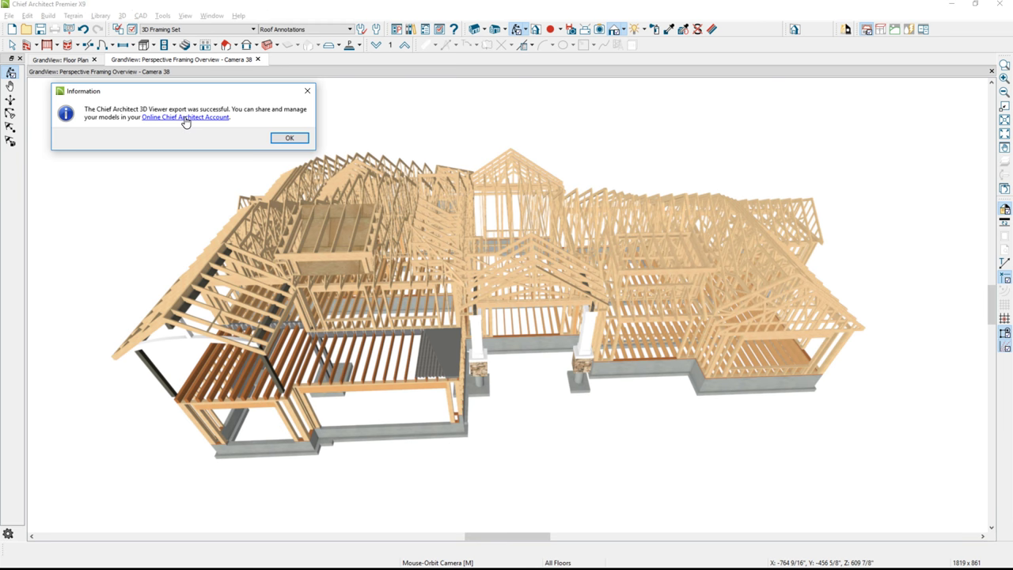
left_click(184, 117)
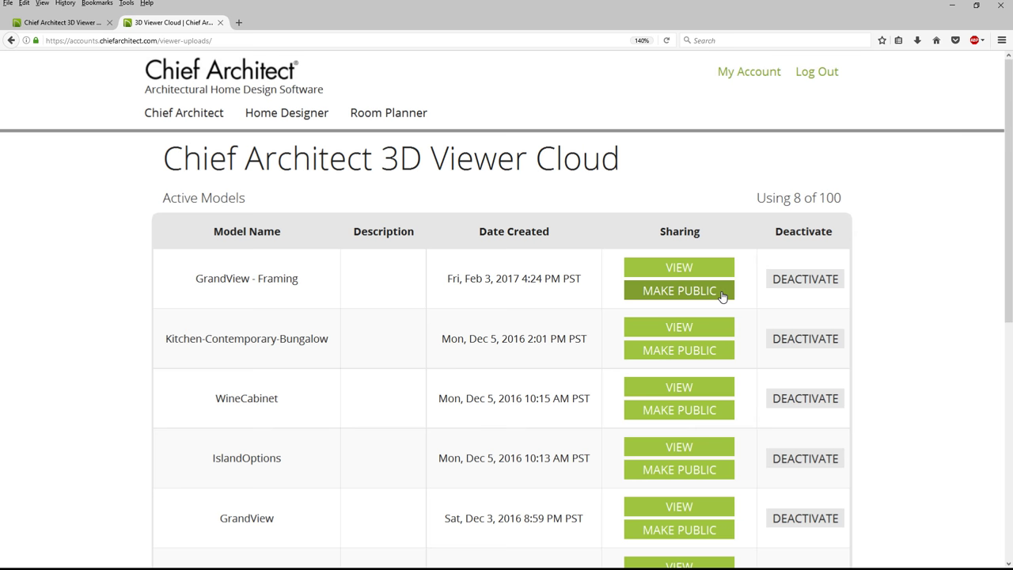
Make GrandView - Framing public, get its share link, and move to the 3D Viewer product page
left_click(723, 294)
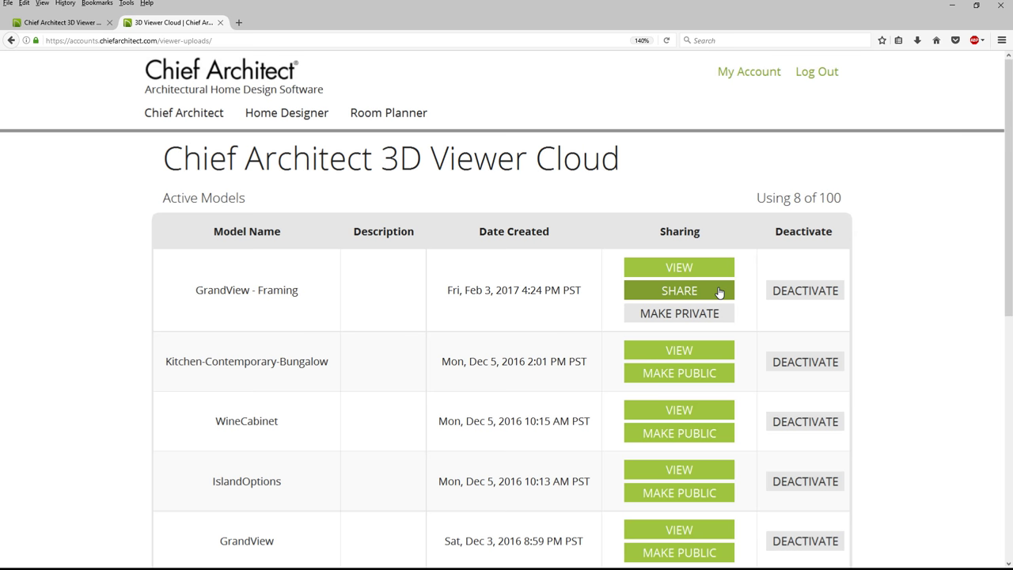
left_click(718, 292)
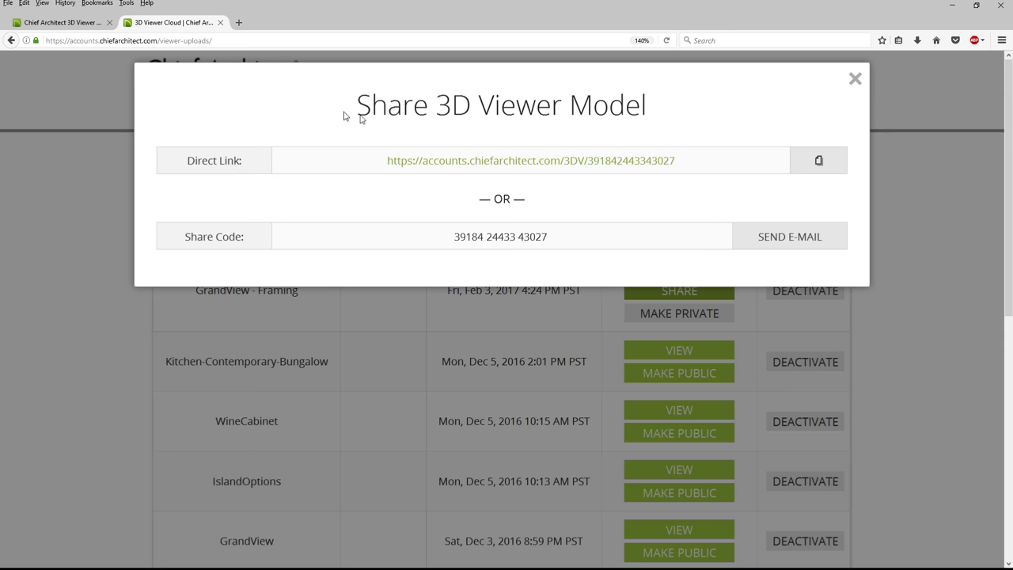
key("ctrl+shift+Tab")
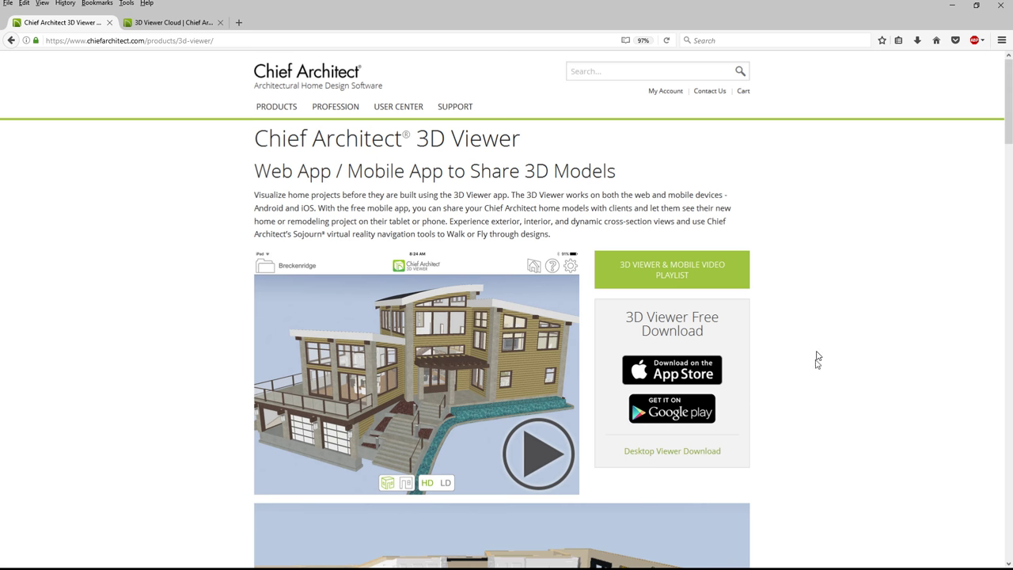
Browse the 3D Viewer sample house and kitchen models, then orbit the Chief Architect framing model
scroll(863, 334, "down", 2)
scroll(862, 334, "down", 5)
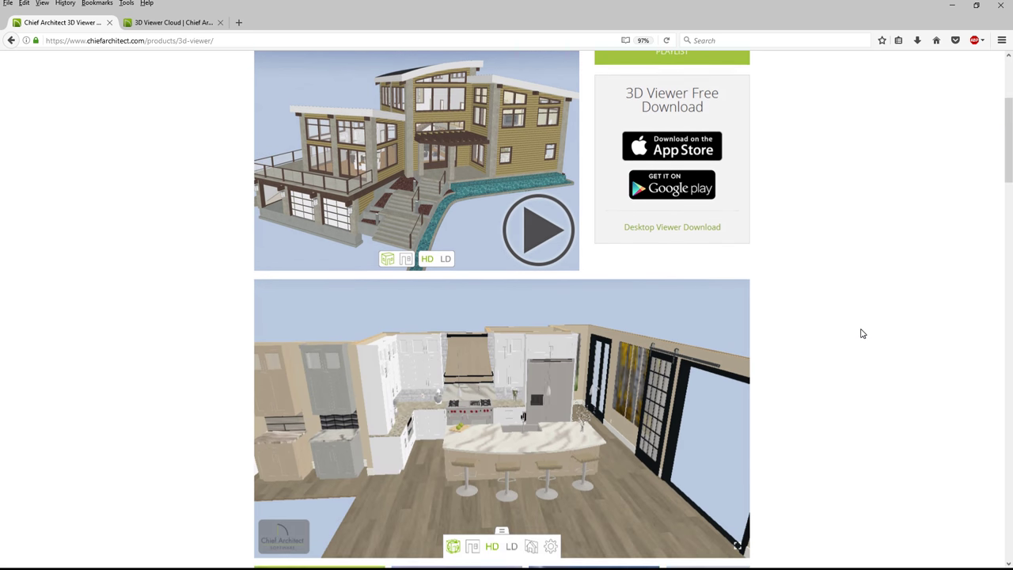
scroll(862, 334, "down", 1)
scroll(860, 332, "up", 1)
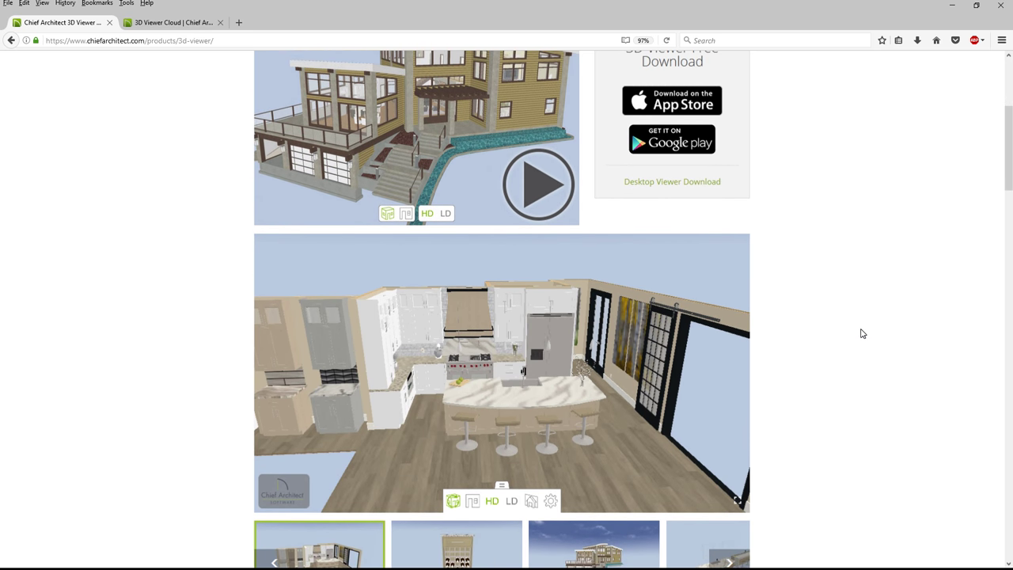
scroll(861, 333, "down", 2)
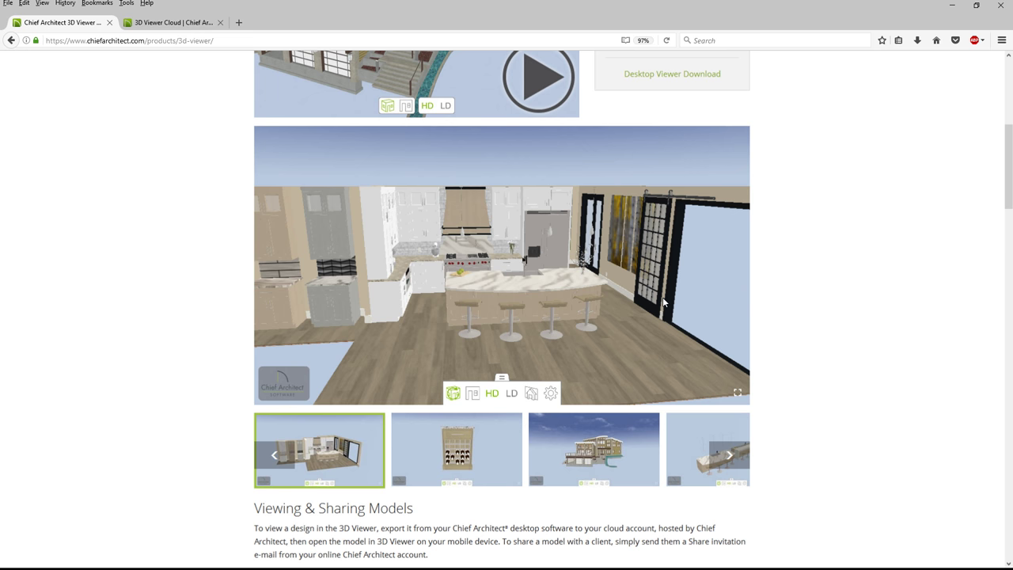
scroll(789, 430, "down", 3)
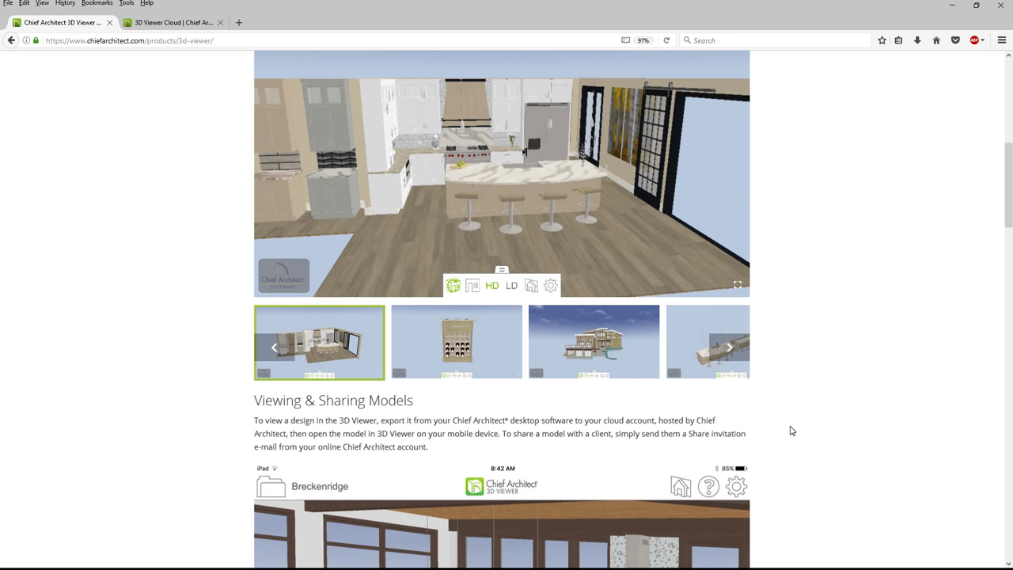
scroll(789, 430, "up", 6)
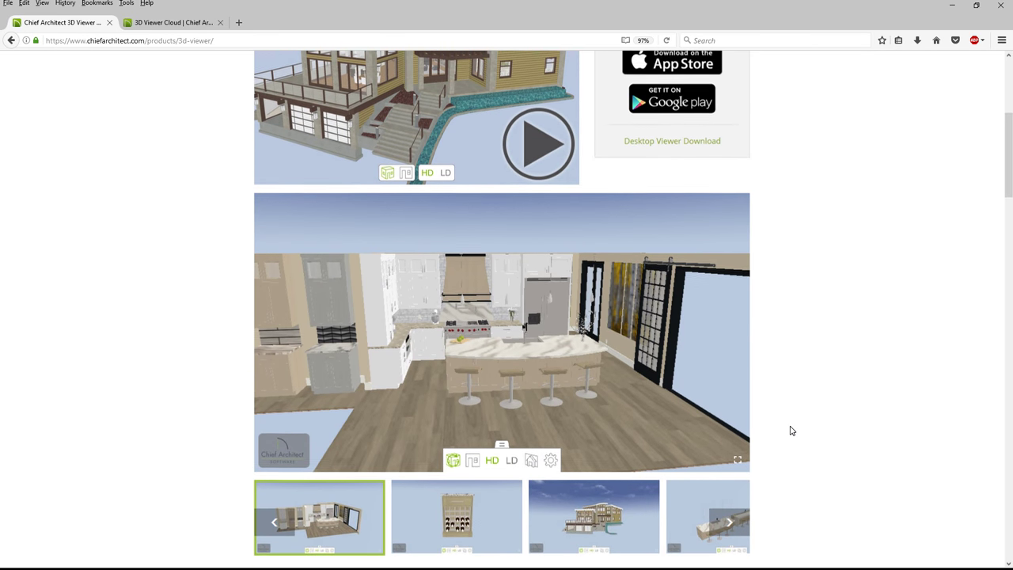
scroll(791, 431, "up", 3)
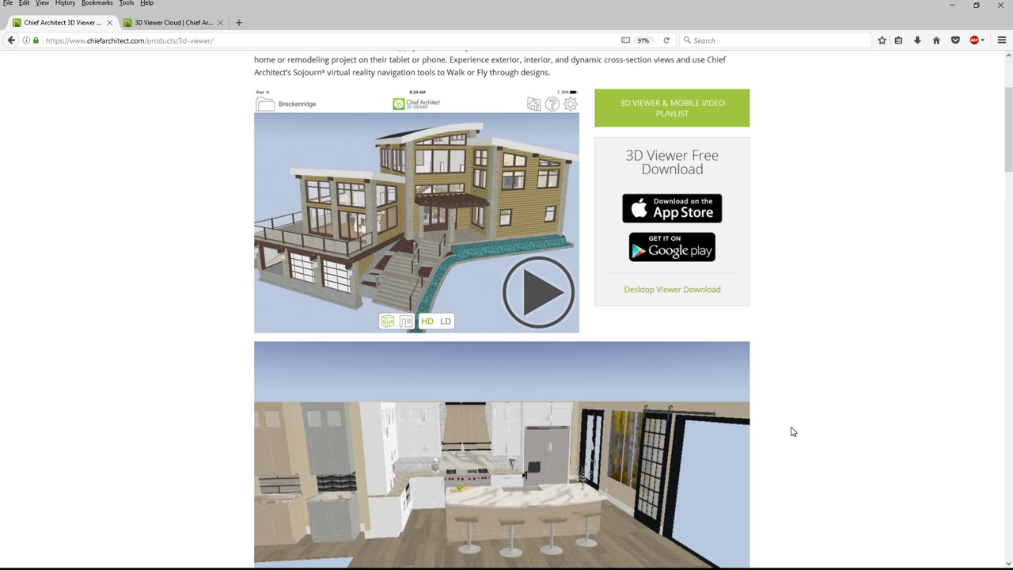
scroll(793, 431, "down", 3)
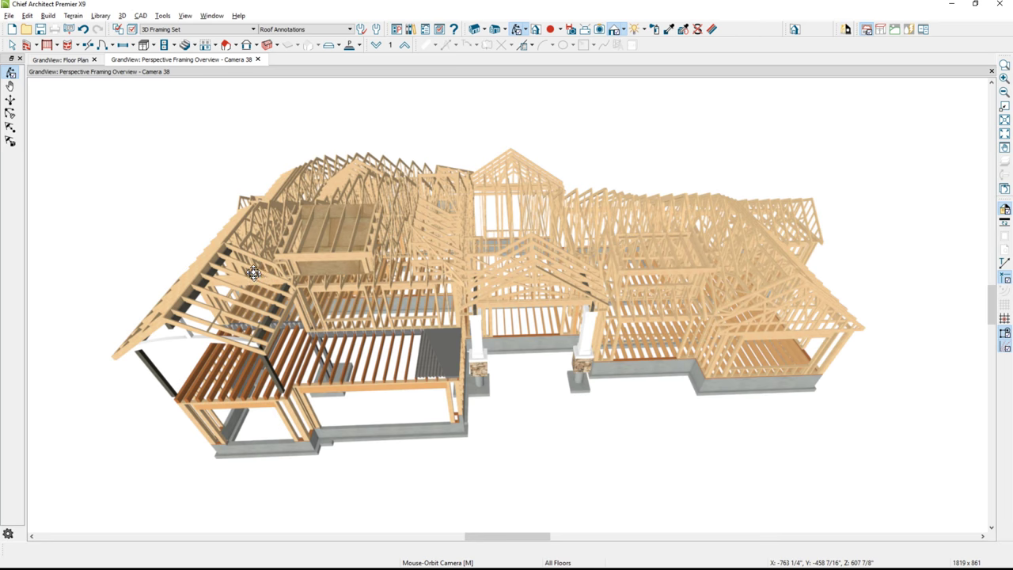
left_click_drag(254, 275, 273, 245)
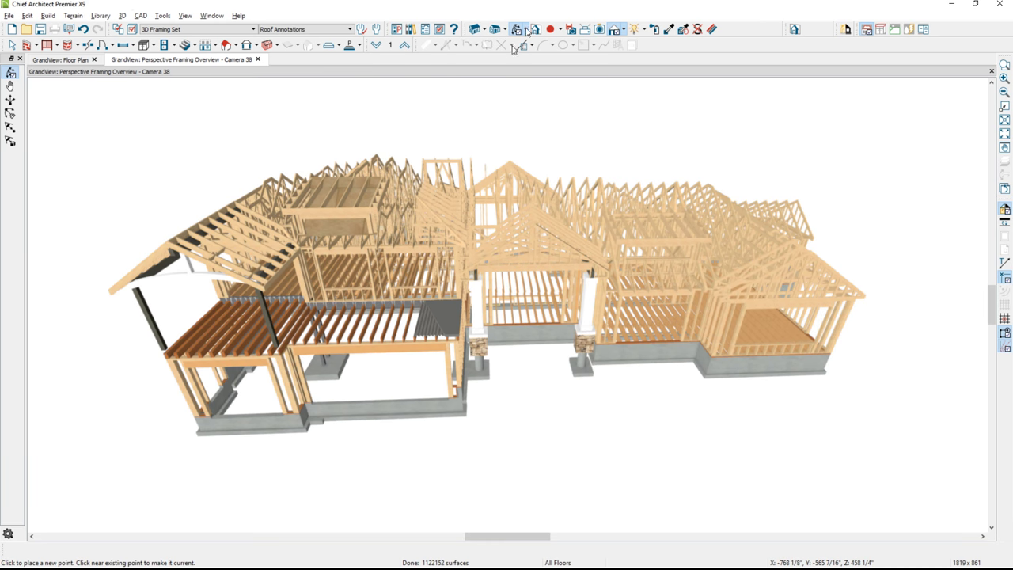
Cut the framing model horizontally with the Cross Section Slider, then raise the cut to 310 7/16"
left_click(536, 28)
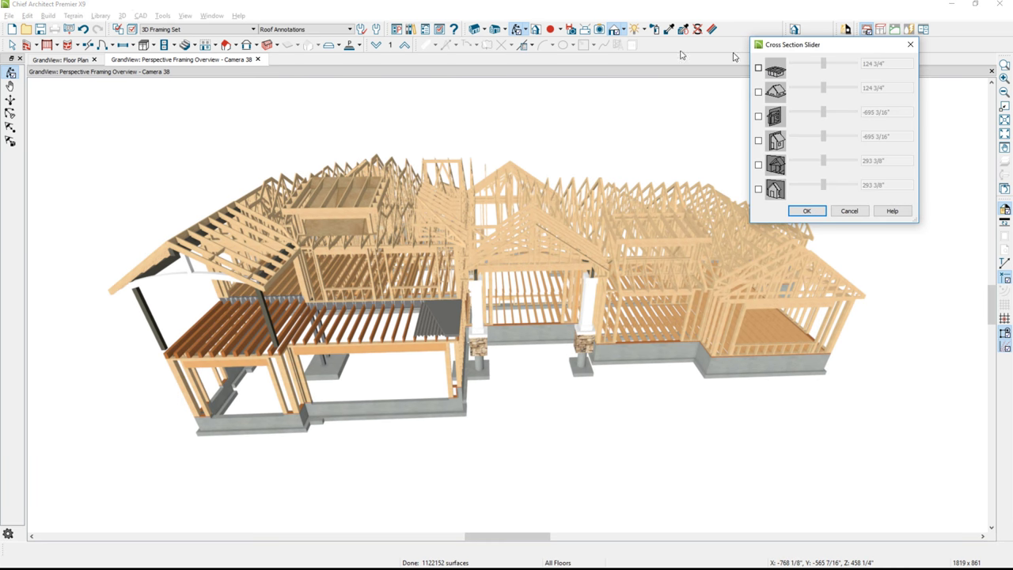
left_click(758, 68)
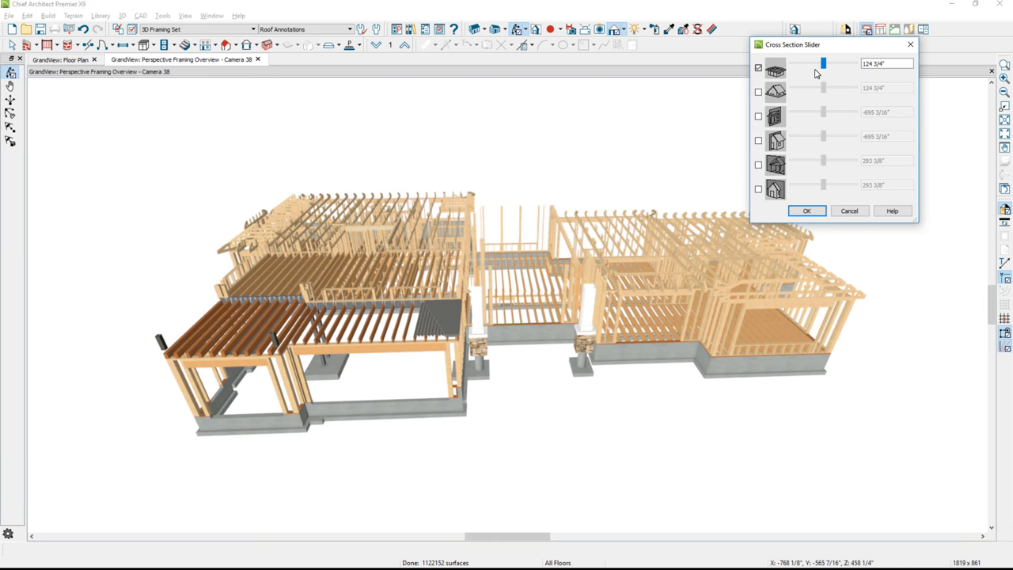
left_click_drag(823, 64, 864, 65)
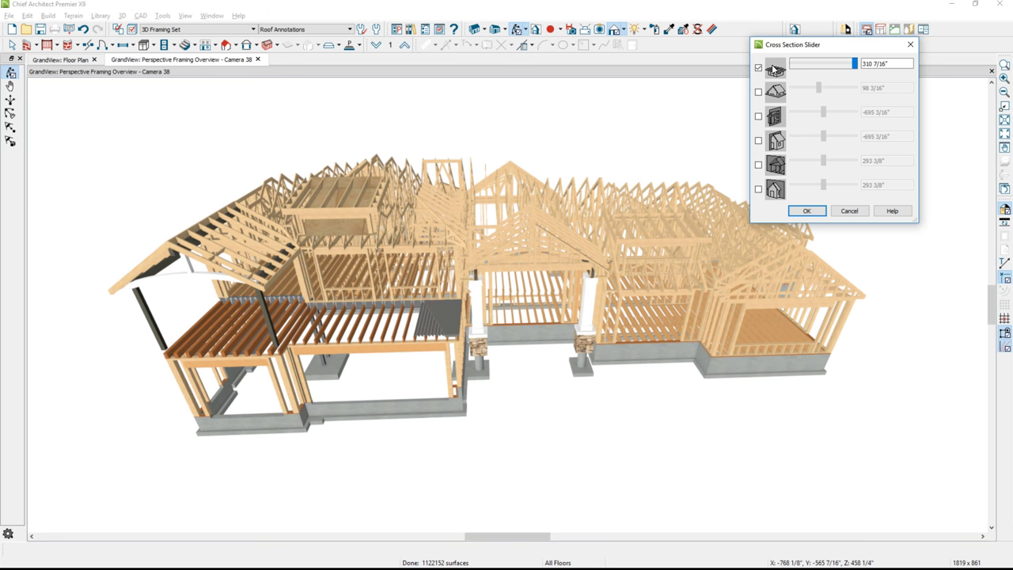
key("Return")
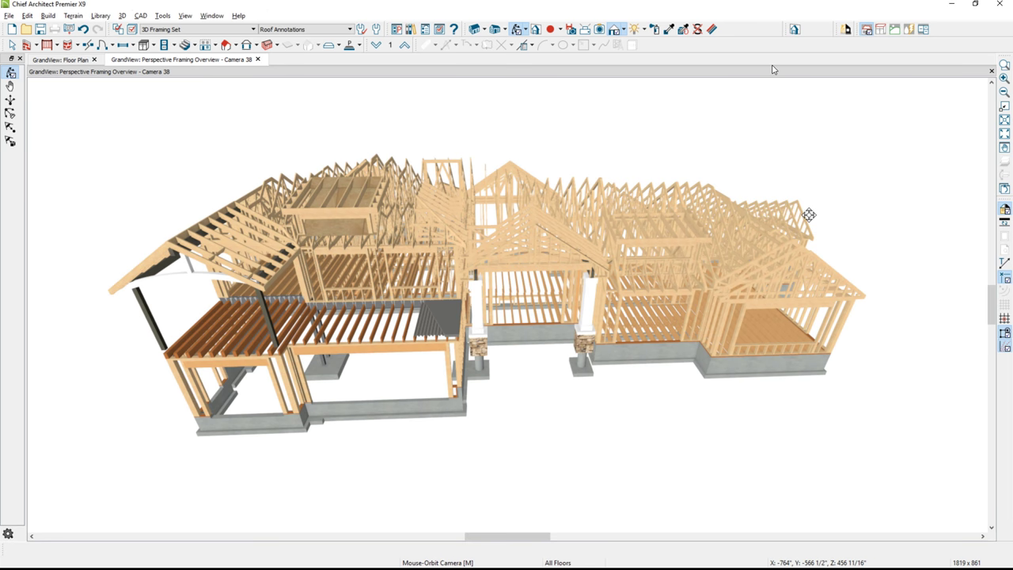